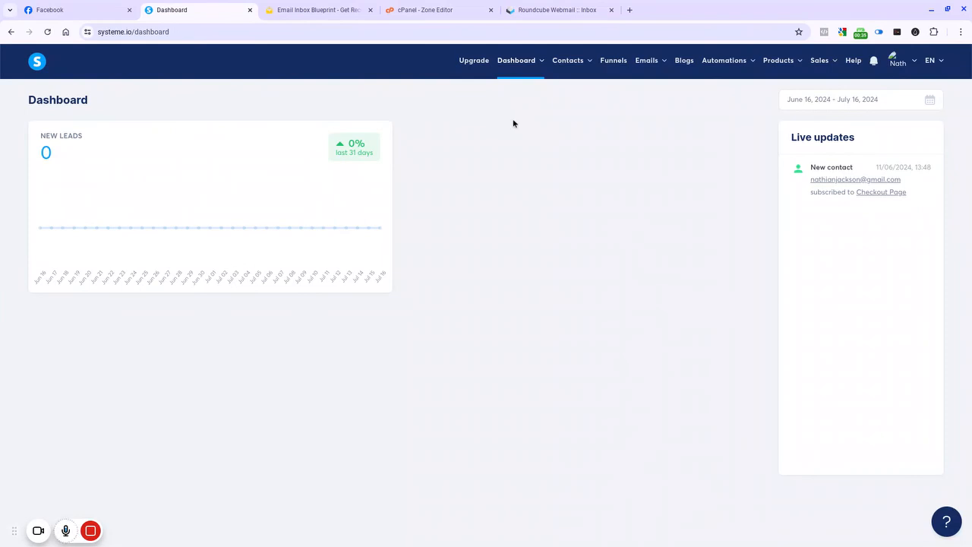
# Step: Open the account's email settings and add emailinboxblueprint.com as a domain to authenticate
pyautogui.moveTo(899, 69)
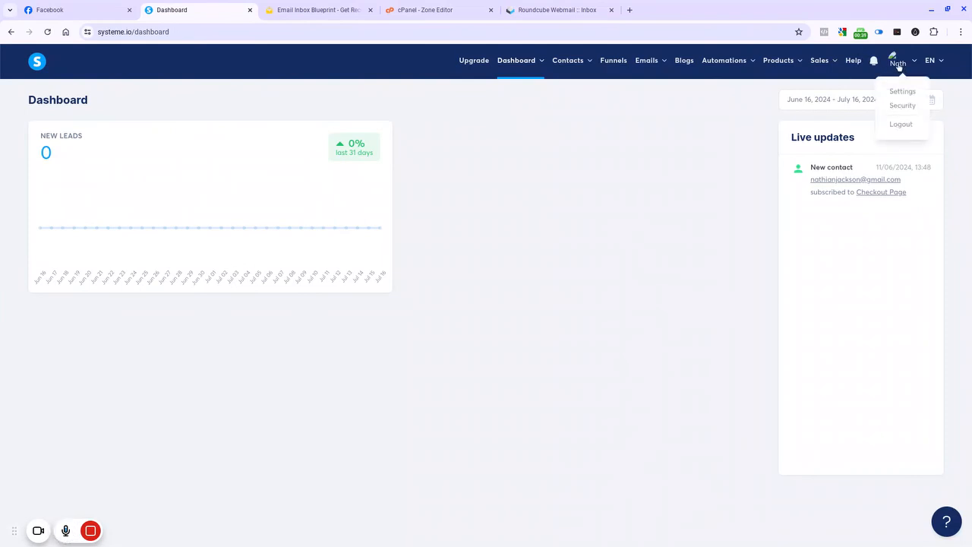
pyautogui.click(902, 92)
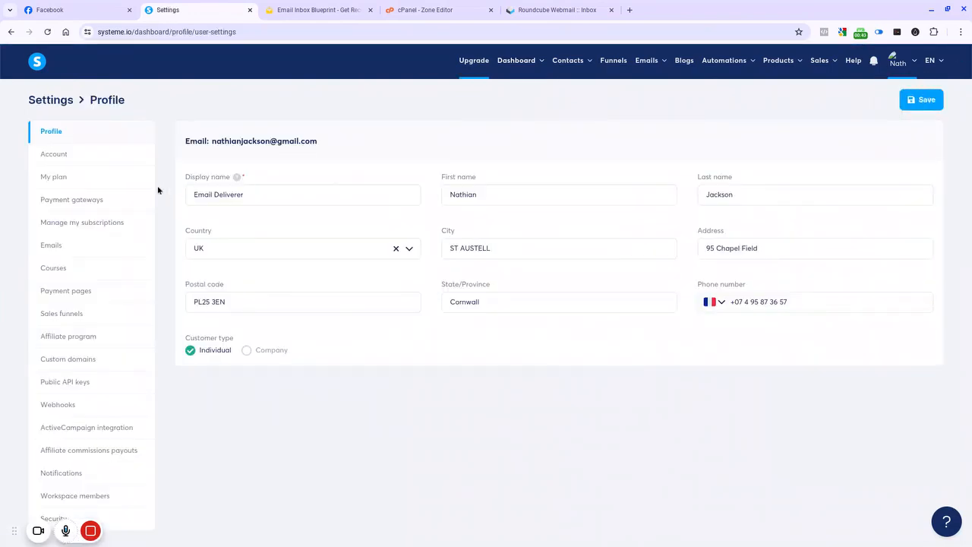
pyautogui.click(39, 249)
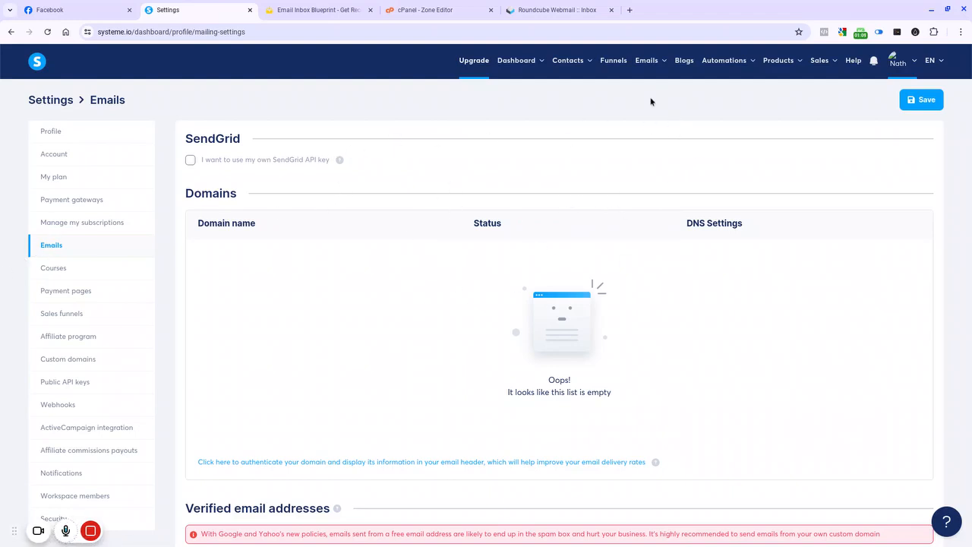
pyautogui.scroll(-3, 801, 182)
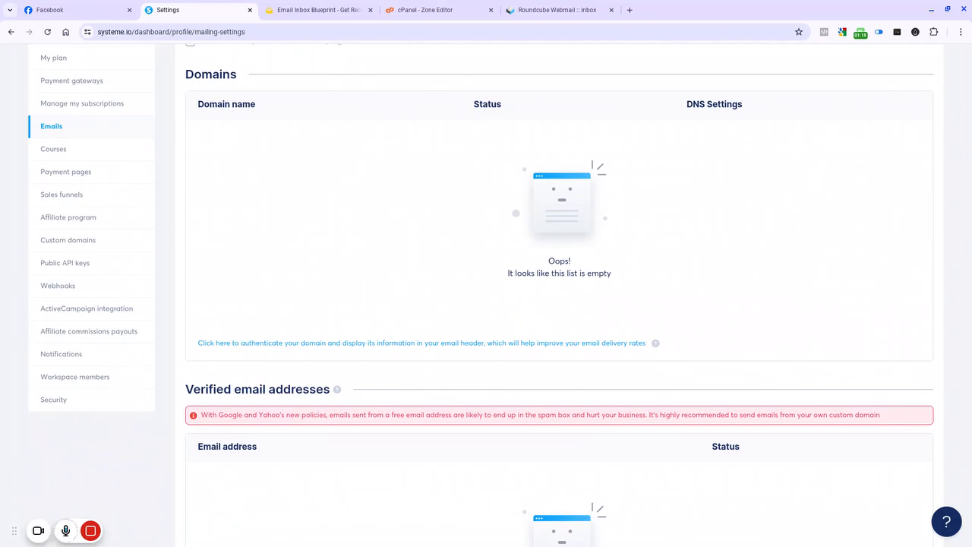
pyautogui.click(241, 343)
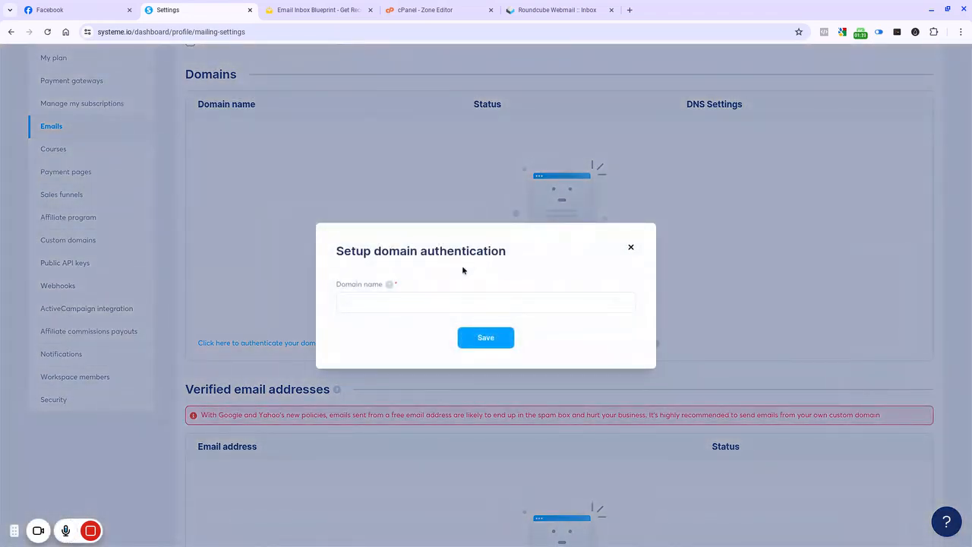
pyautogui.click(419, 302)
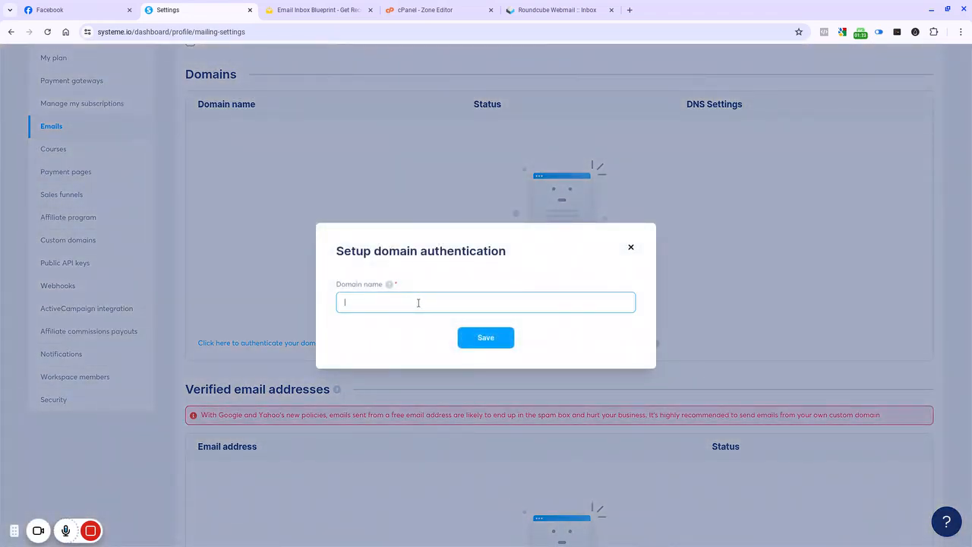
pyautogui.write('emailinboxblueprint.com')
pyautogui.press('Return')
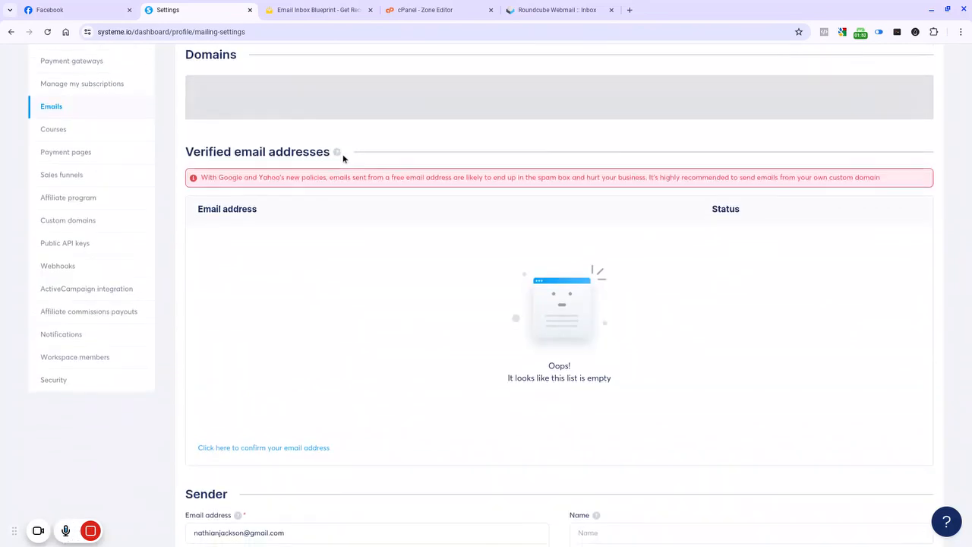
pyautogui.scroll(-3, 344, 158)
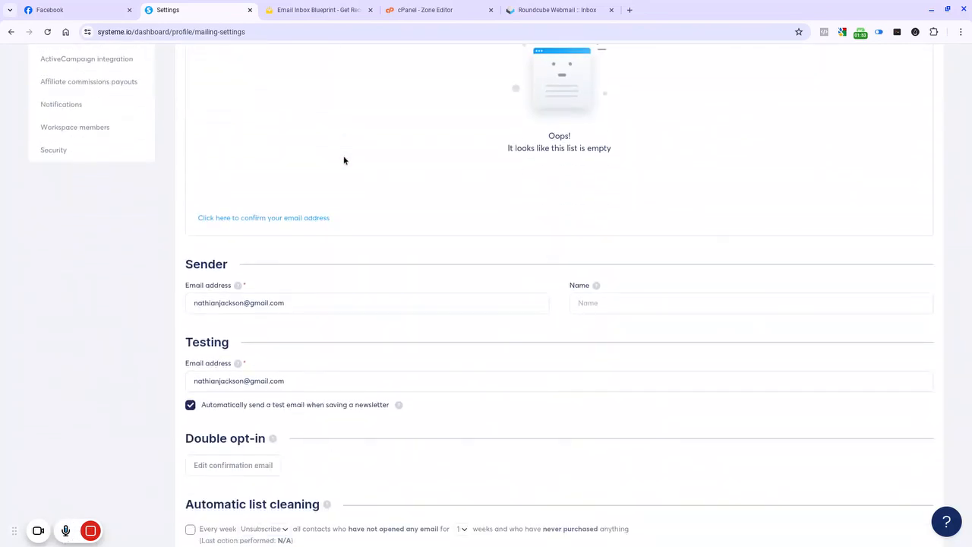
pyautogui.click(227, 220)
pyautogui.click(455, 302)
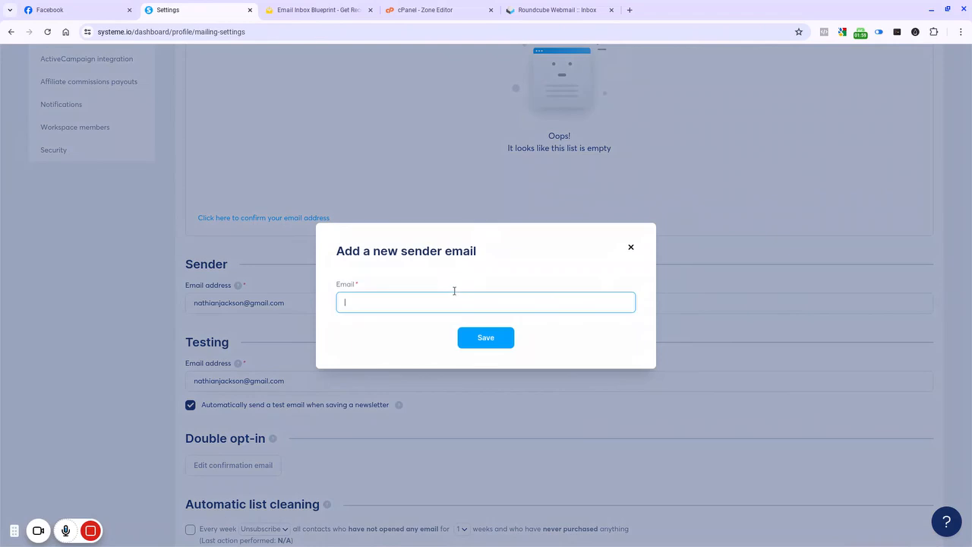
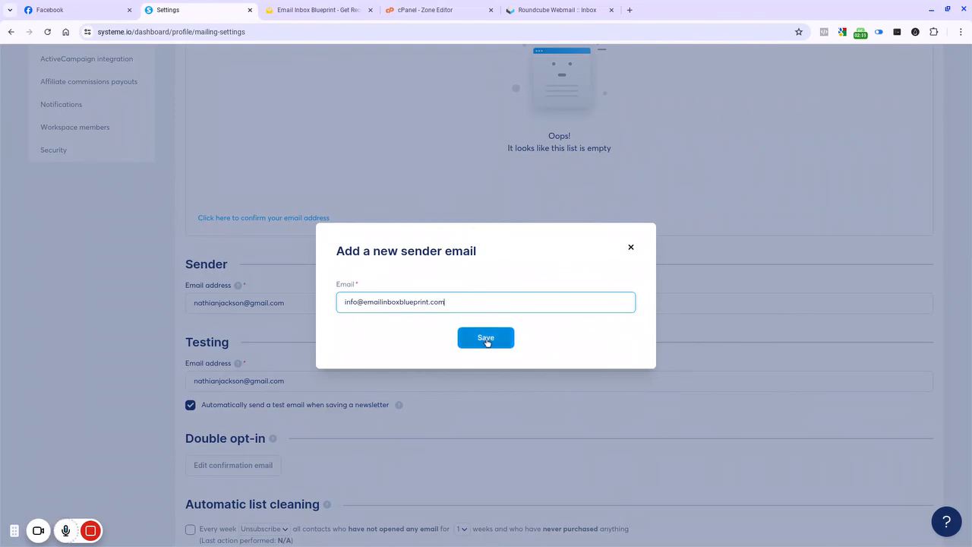
pyautogui.click(486, 338)
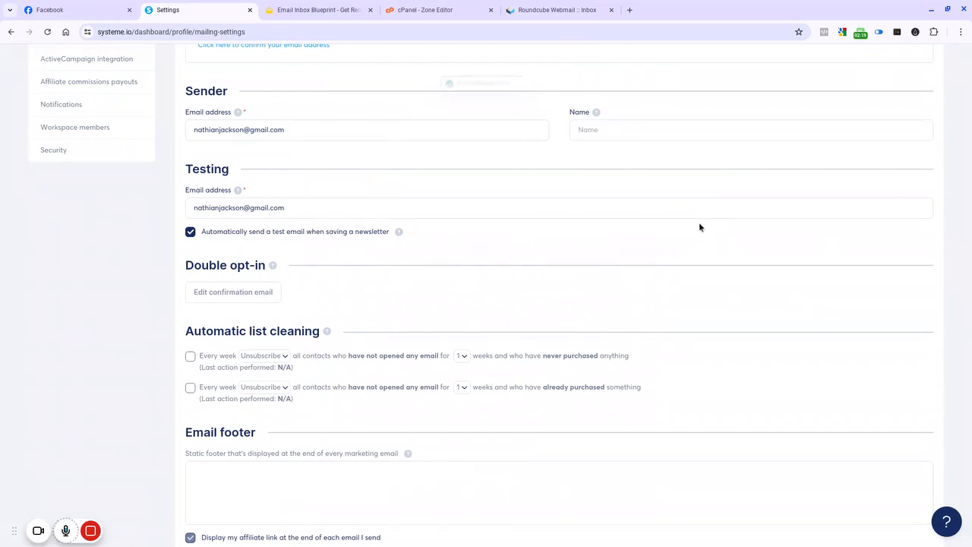
# Step: Reload the settings, open the domain's DNS authentication instructions, and copy the first CNAME record's name prefix si7595025
pyautogui.scroll(2, 694, 221)
pyautogui.scroll(2, 654, 210)
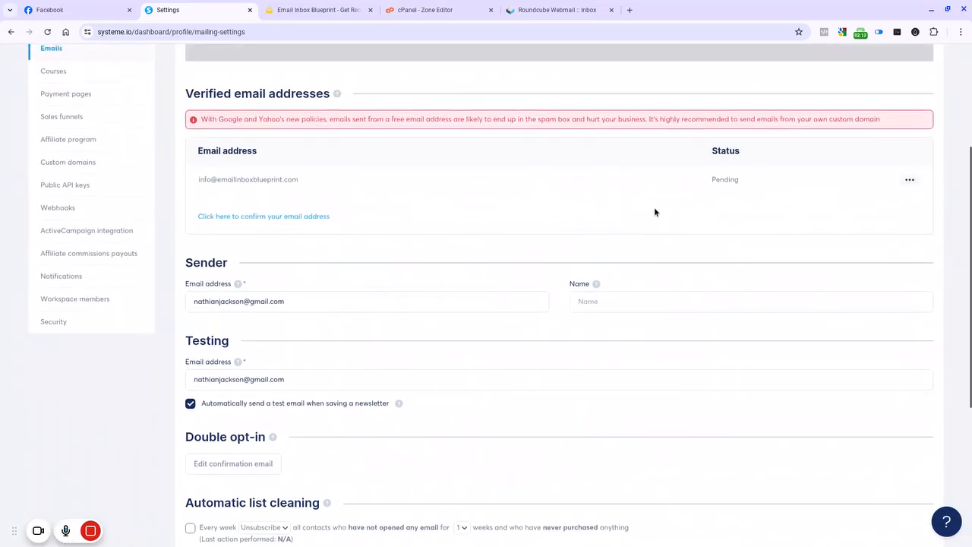
pyautogui.click(47, 33)
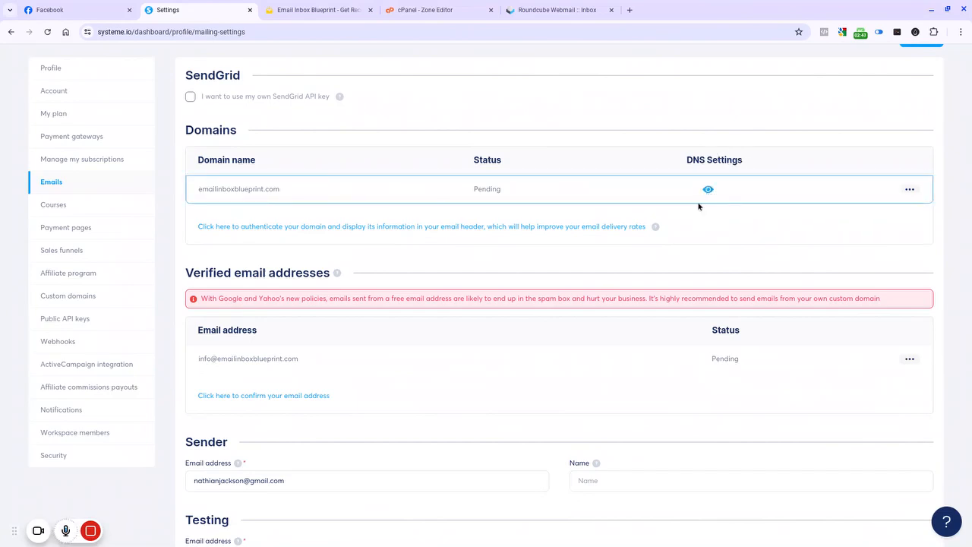
pyautogui.click(779, 196)
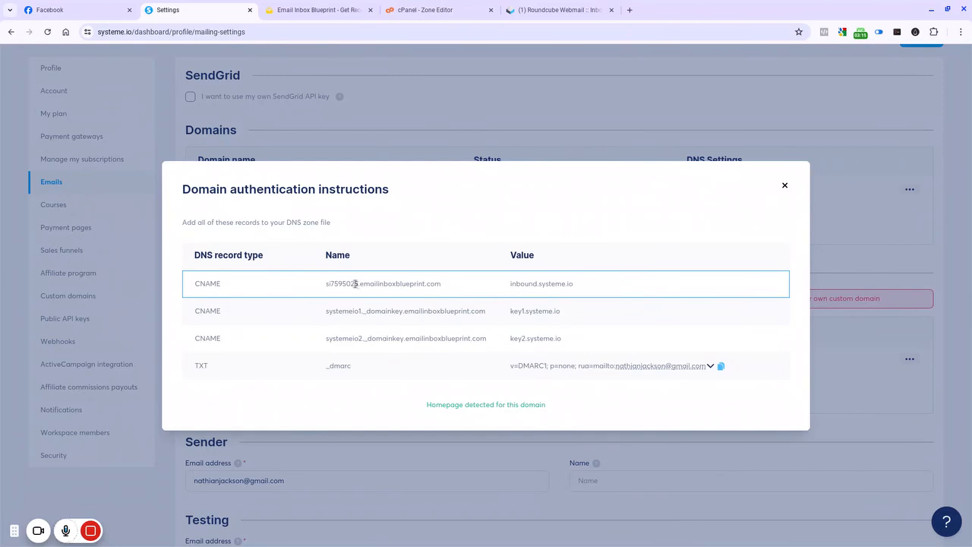
pyautogui.moveTo(356, 284); pyautogui.dragTo(325, 287)
pyautogui.rightClick(331, 288)
pyautogui.click(344, 296)
pyautogui.moveTo(449, 284); pyautogui.dragTo(328, 290)
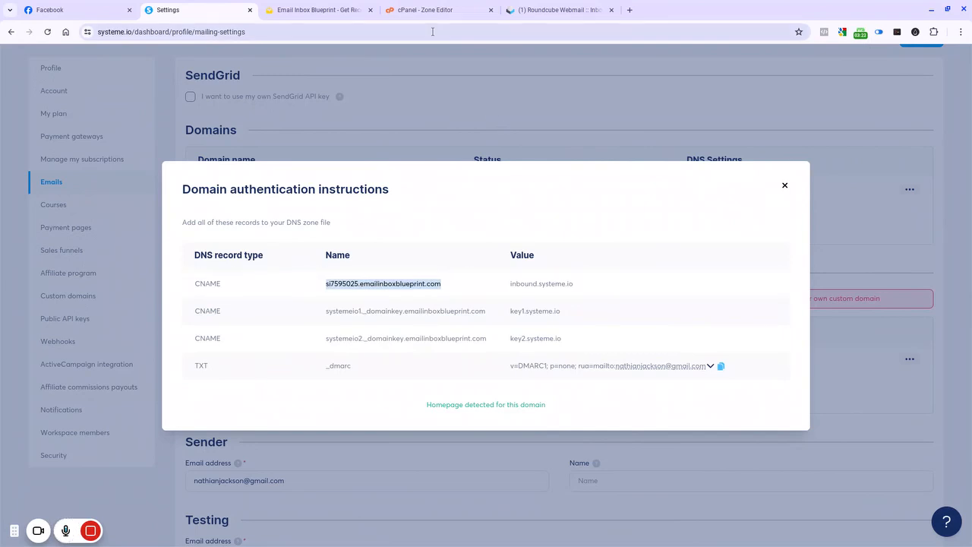
pyautogui.click(354, 284)
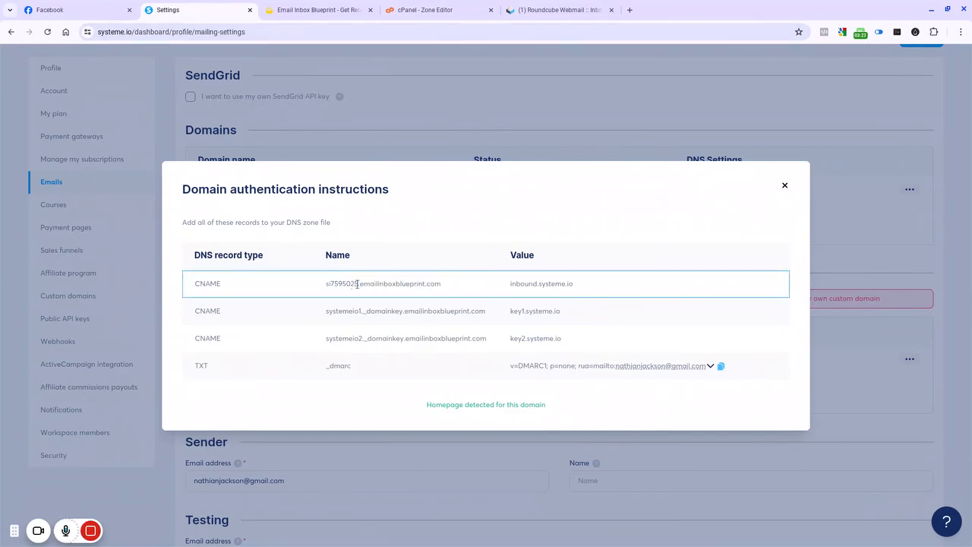
pyautogui.moveTo(357, 284); pyautogui.dragTo(328, 283)
pyautogui.rightClick(329, 283)
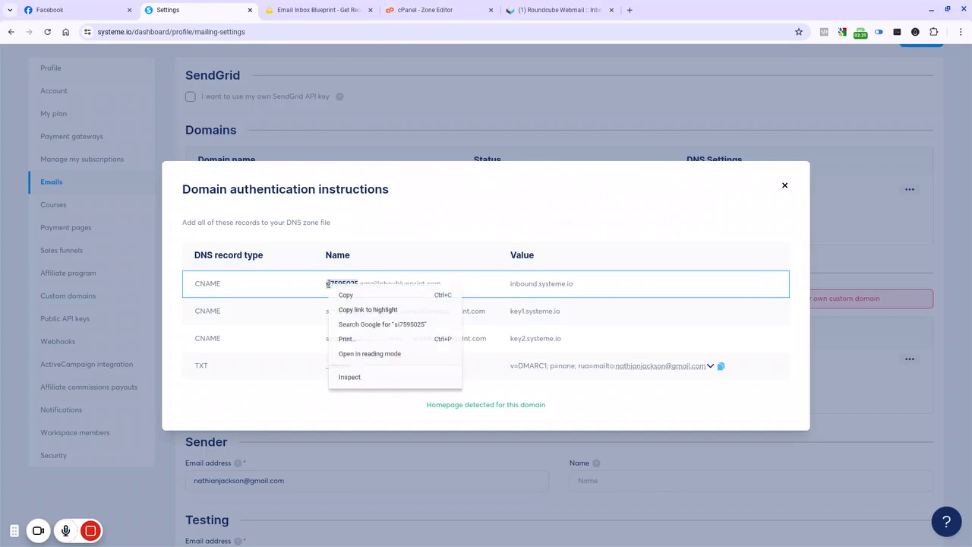
pyautogui.click(344, 293)
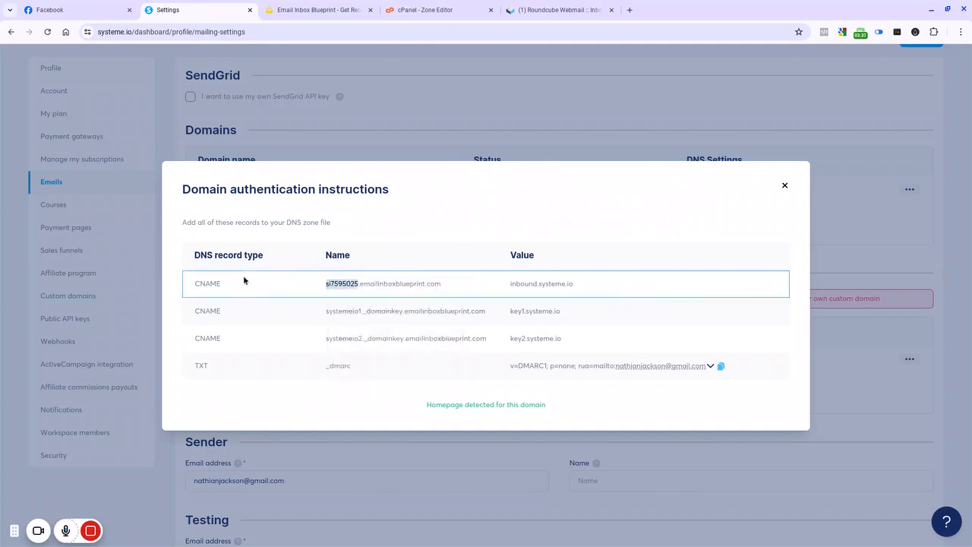
# Step: Switch to the cPanel Zone Editor, start a new CNAME record, and paste si7595025 as its zone name
pyautogui.click(442, 6)
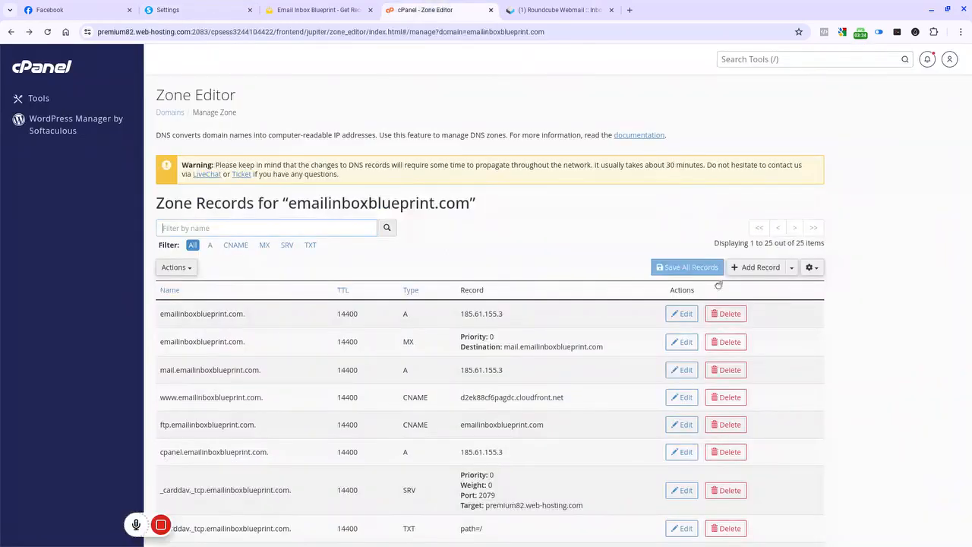
pyautogui.click(792, 268)
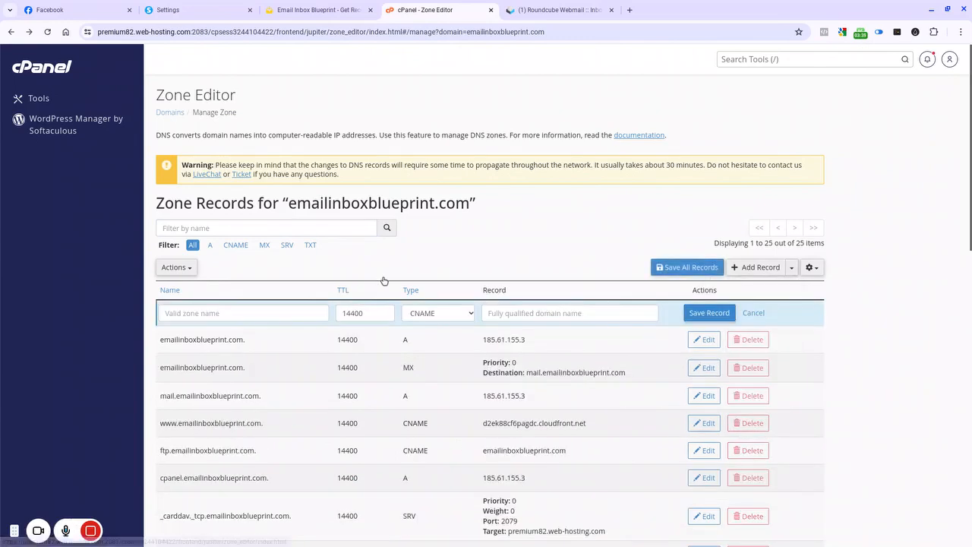
pyautogui.rightClick(183, 313)
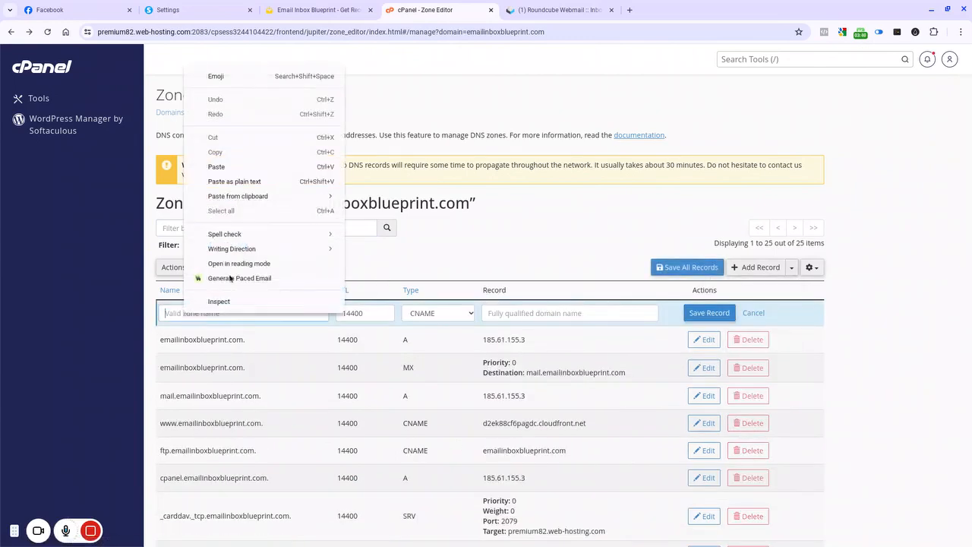
pyautogui.click(251, 184)
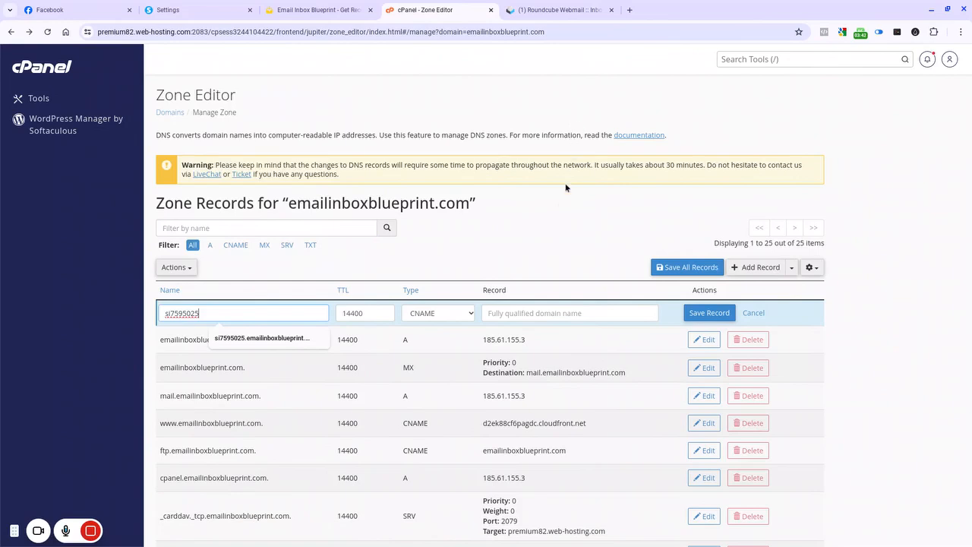
pyautogui.click(547, 222)
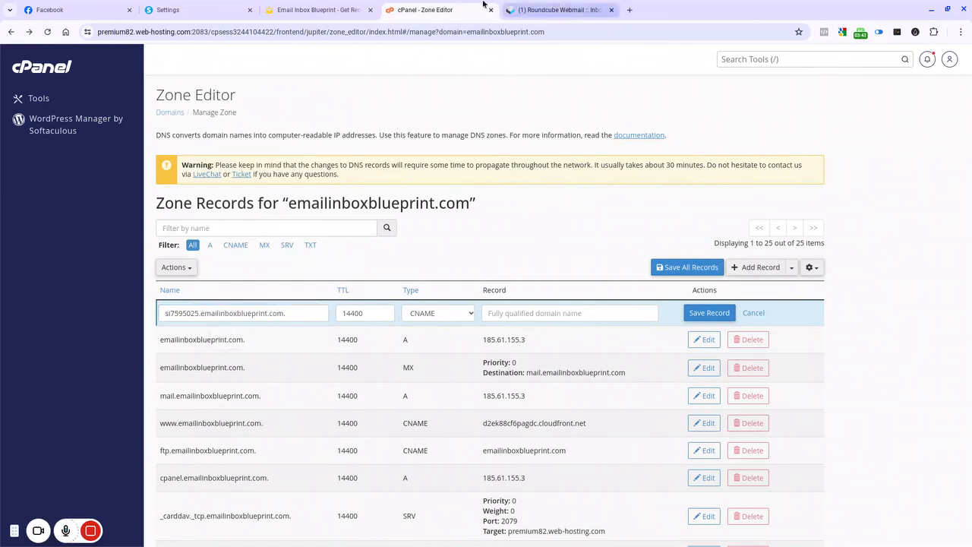
# Step: Copy the CNAME value inbound.systeme.io from the instructions, paste it as the record target, and save the record
pyautogui.click(212, 10)
pyautogui.moveTo(575, 284); pyautogui.dragTo(514, 283)
pyautogui.rightClick(514, 284)
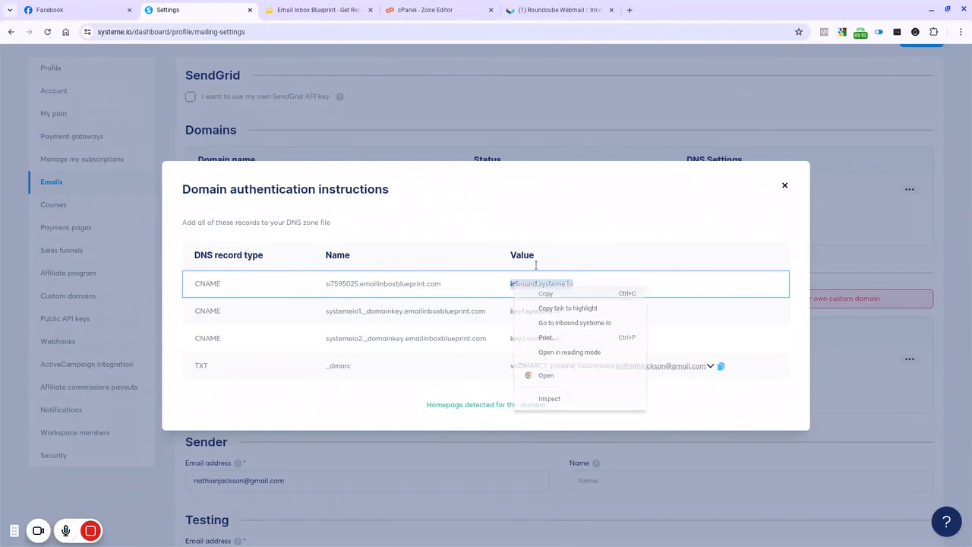
pyautogui.click(531, 291)
pyautogui.click(433, 10)
pyautogui.rightClick(494, 312)
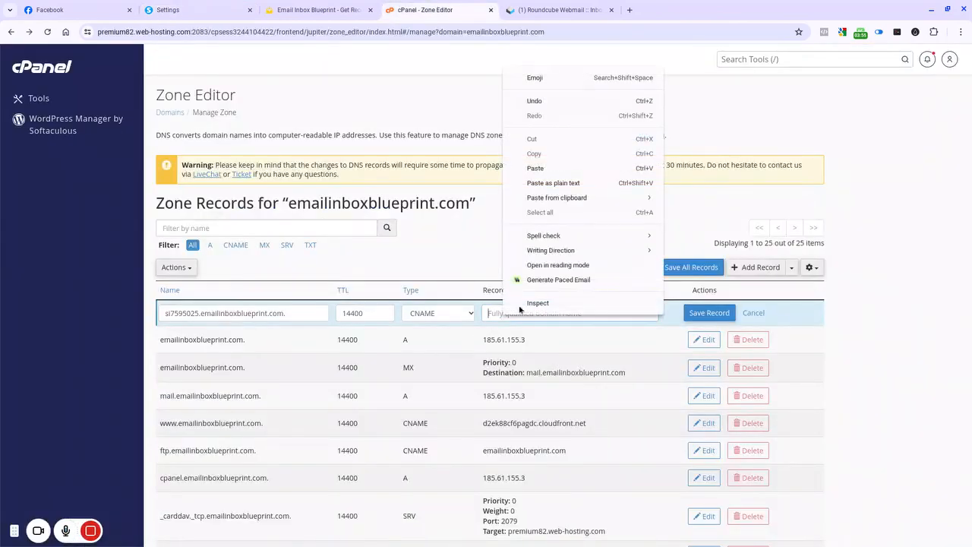
pyautogui.click(571, 183)
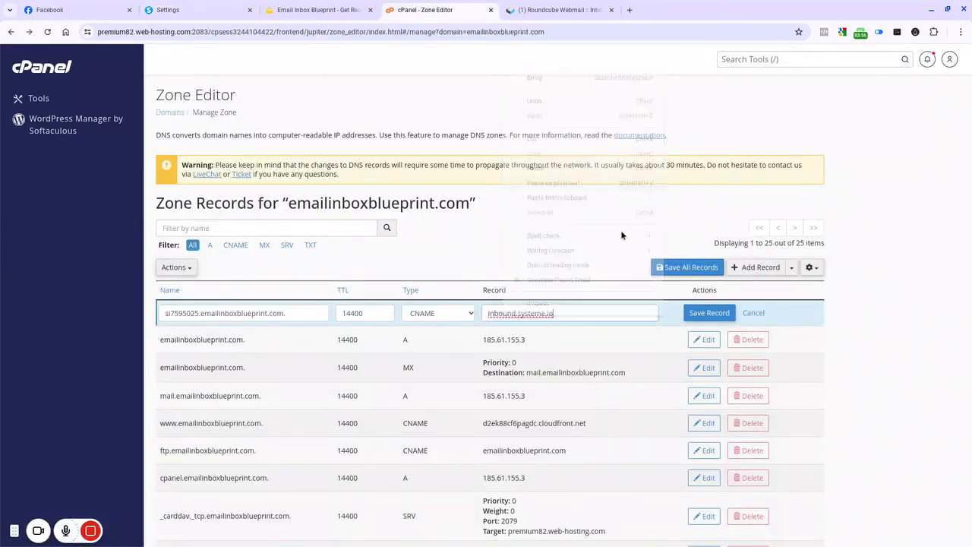
pyautogui.click(707, 313)
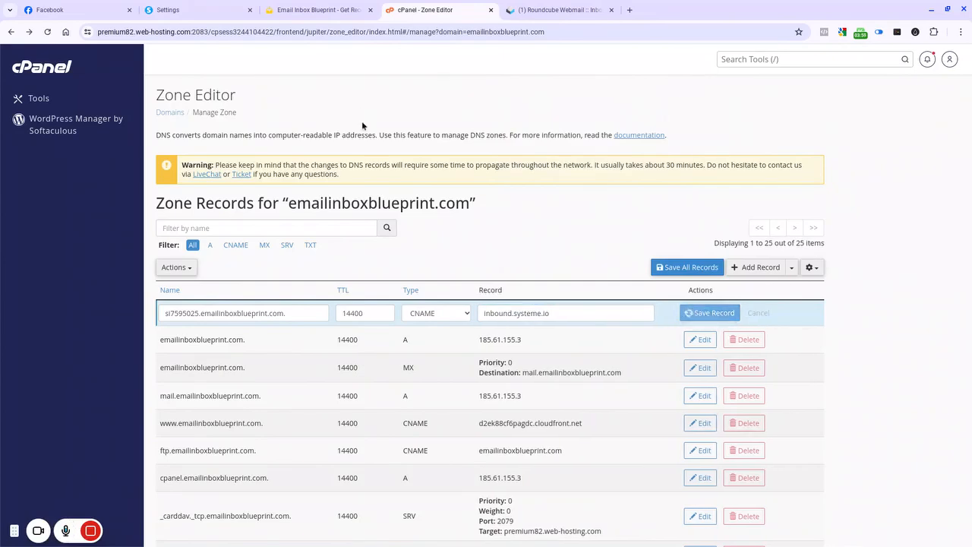
# Step: Review the added DNS records in the cPanel zone list and close the authentication instructions dialog
pyautogui.click(323, 9)
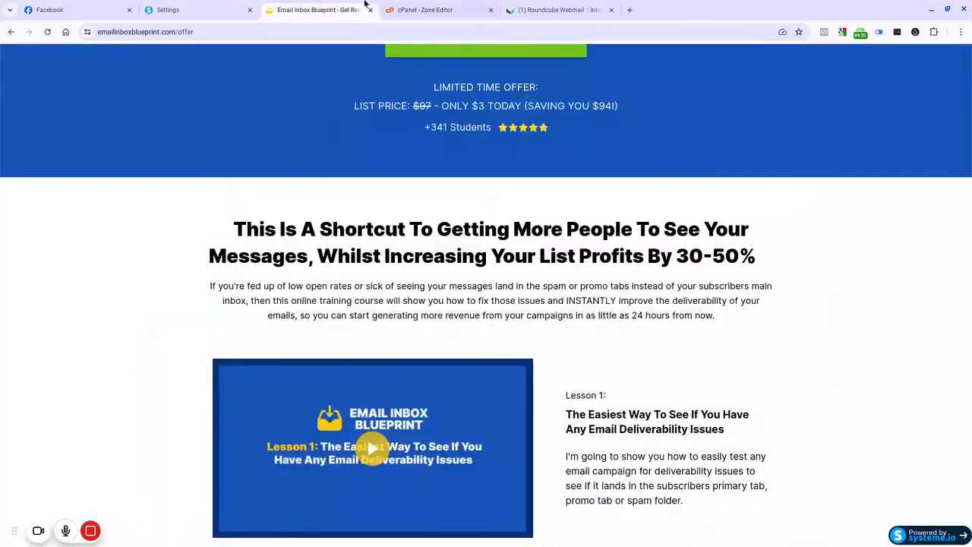
pyautogui.click(197, 10)
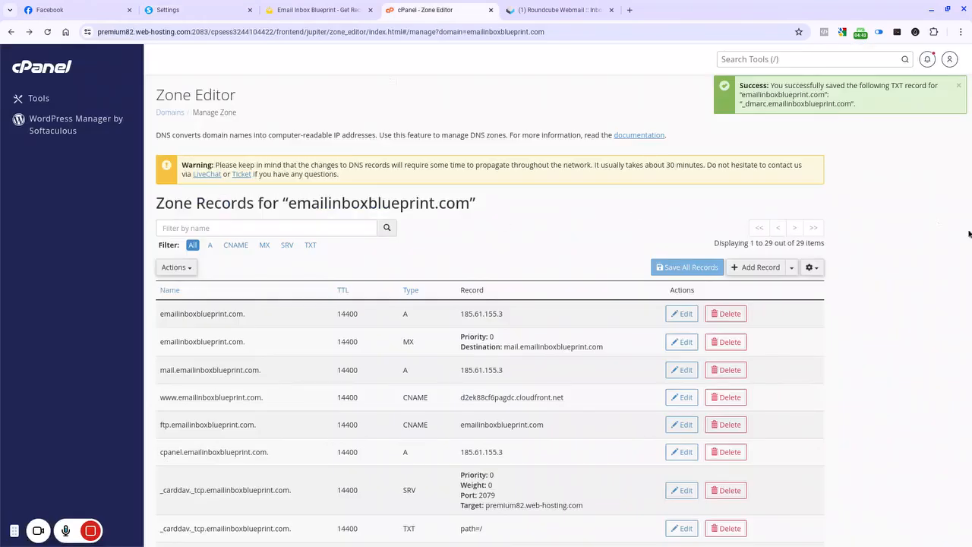
pyautogui.scroll(-3, 938, 224)
pyautogui.scroll(-8, 938, 224)
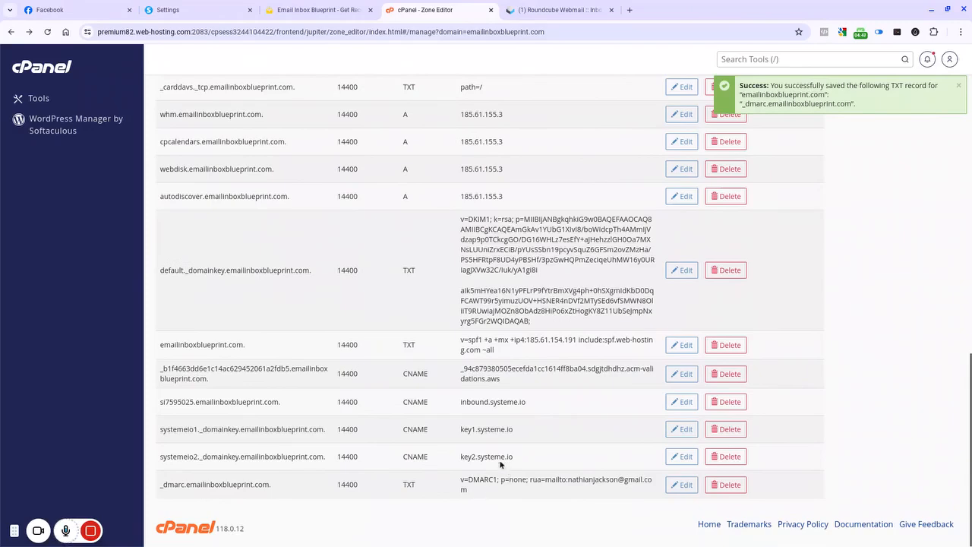
pyautogui.click(190, 10)
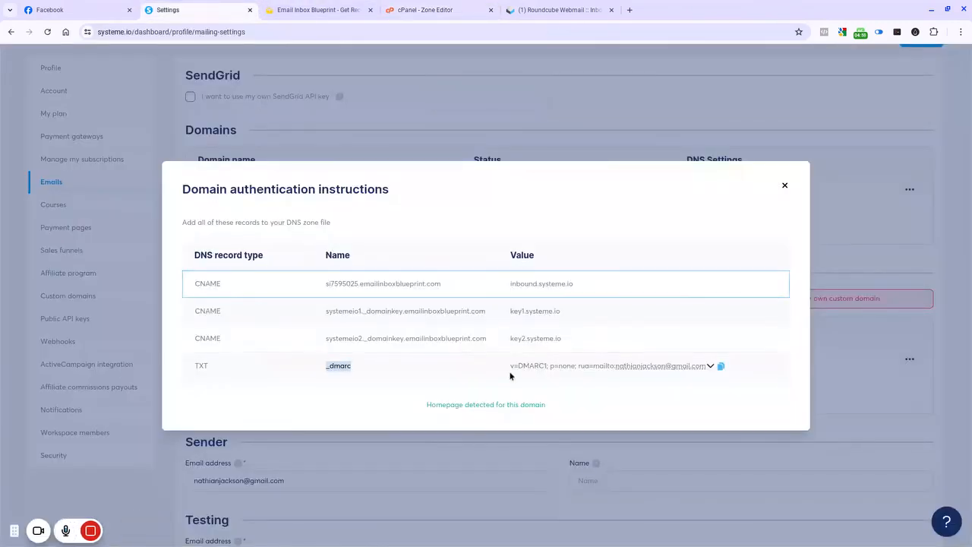
pyautogui.click(785, 187)
pyautogui.scroll(2, 543, 180)
pyautogui.scroll(-3, 544, 180)
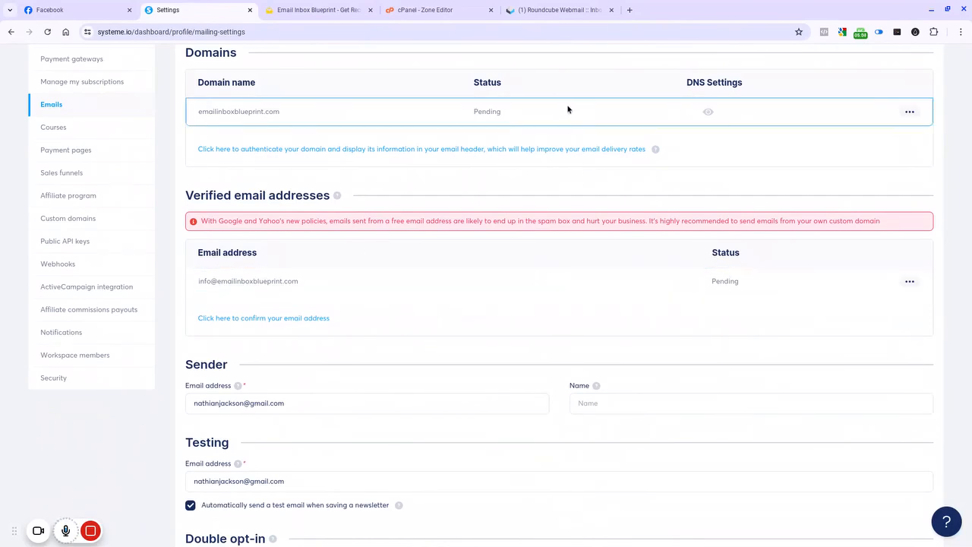
# Step: Open the sender confirmation email in Roundcube webmail and follow its verification link
pyautogui.click(568, 9)
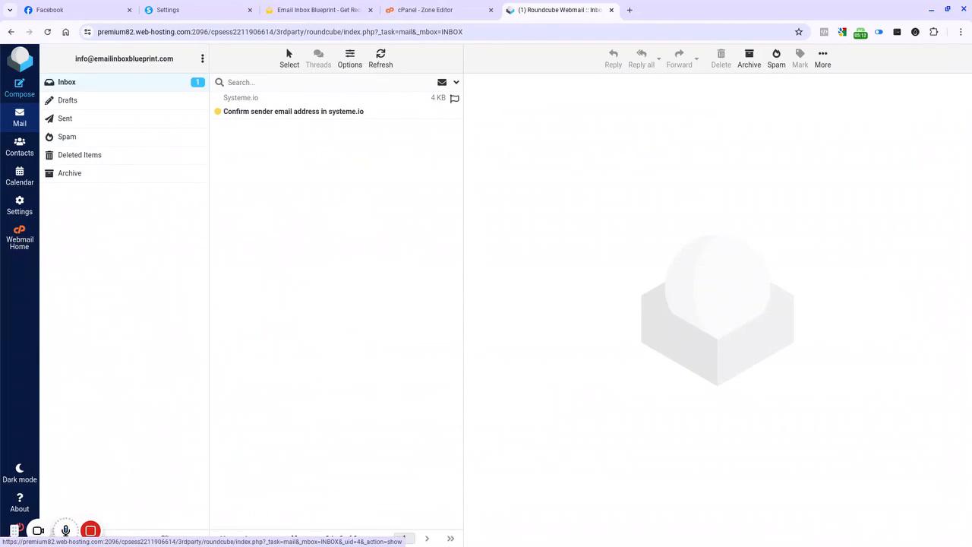
pyautogui.click(274, 111)
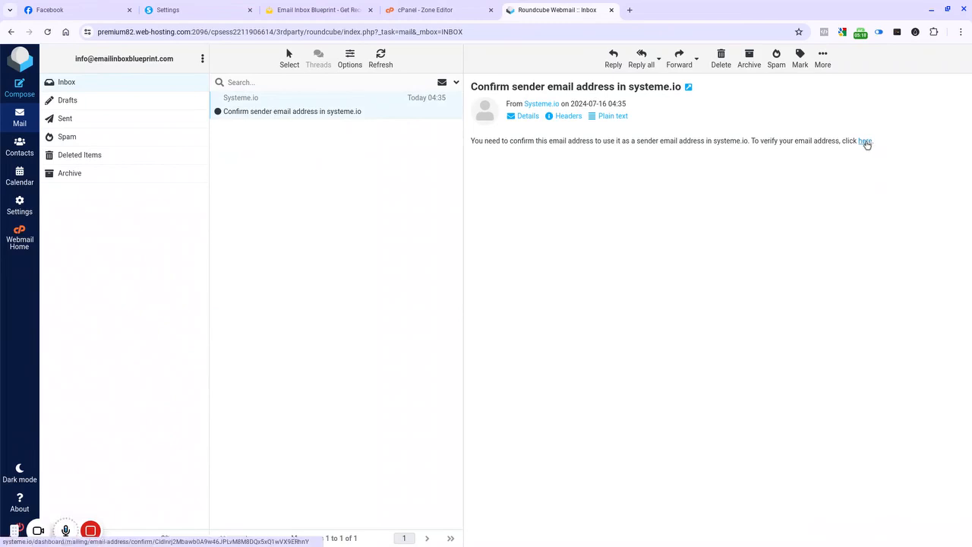
pyautogui.click(866, 141)
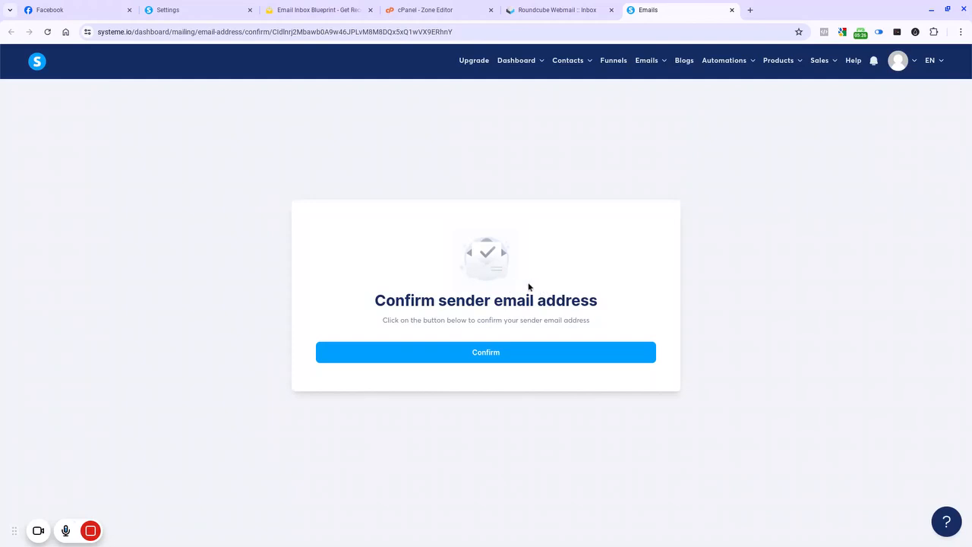
# Step: Confirm the sender email address and return to the mailing settings
pyautogui.click(479, 354)
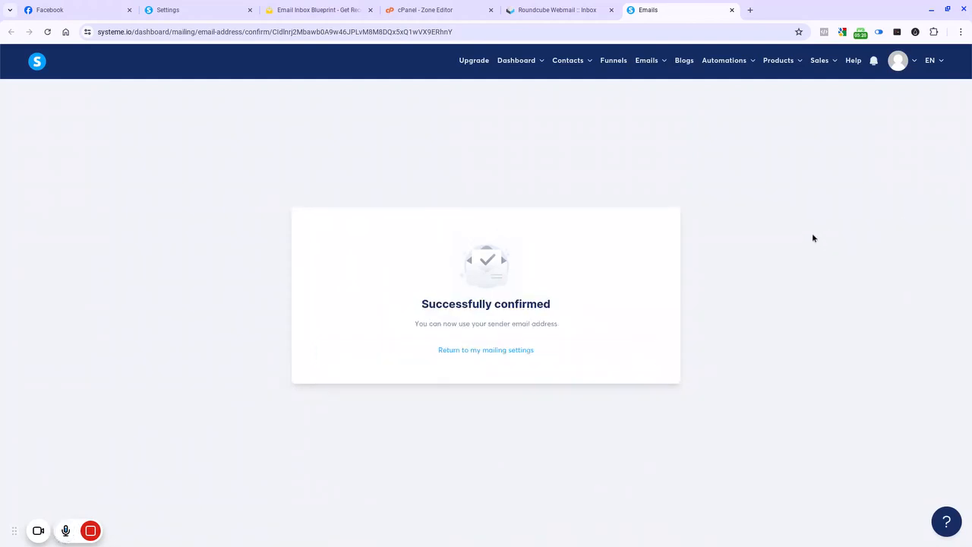
pyautogui.click(503, 353)
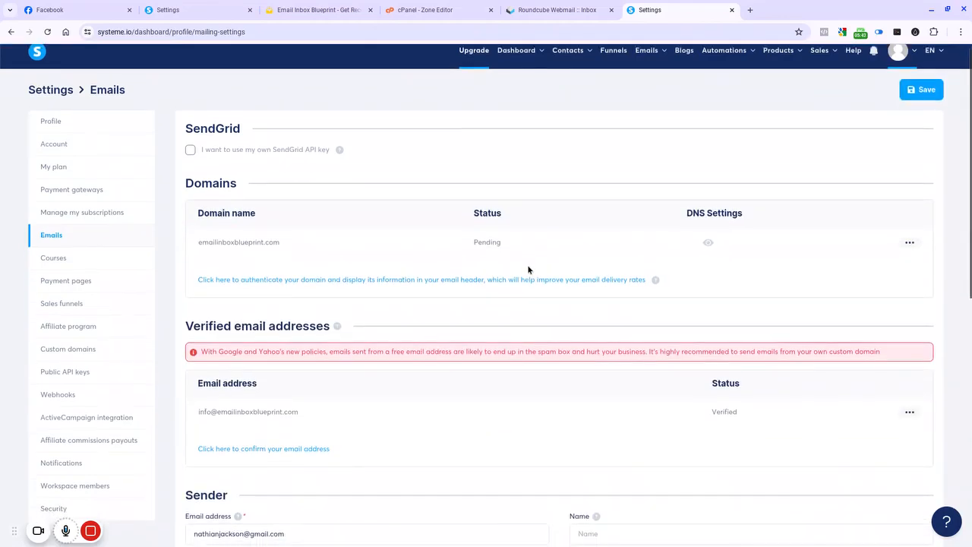
pyautogui.scroll(-2, 527, 269)
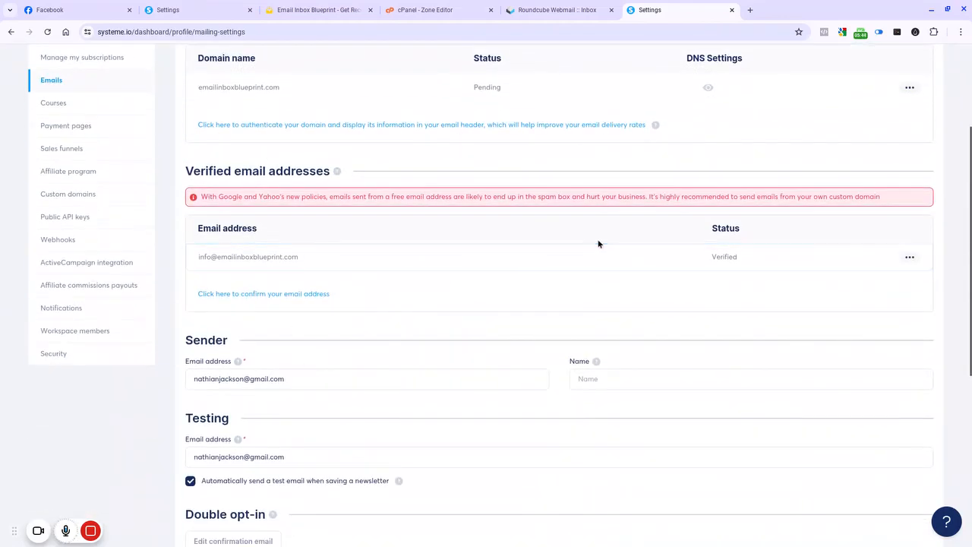
pyautogui.scroll(-1, 585, 230)
pyautogui.scroll(2, 584, 232)
pyautogui.scroll(1, 584, 232)
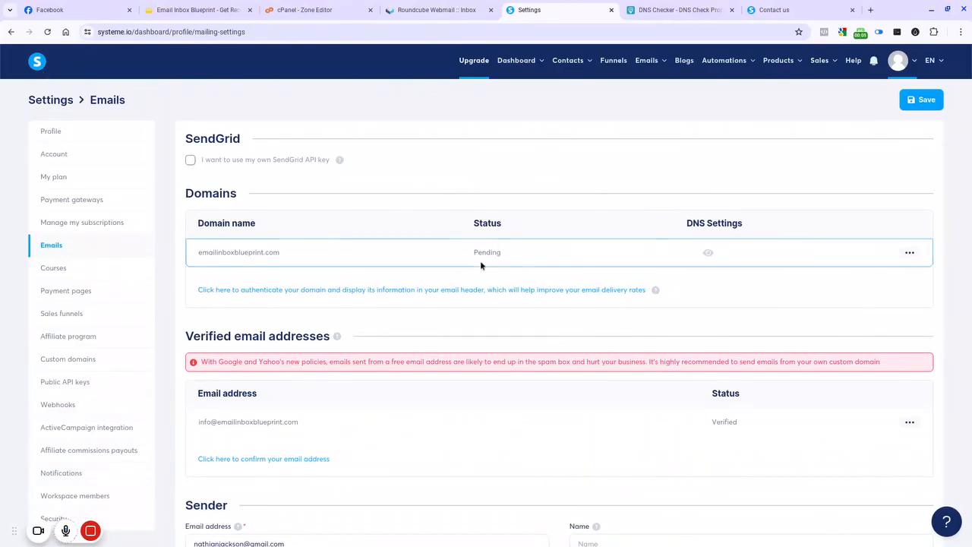
# Step: Reload the mailing settings, open the domain authentication instructions, and copy the CNAME name si7595025.emailinboxblueprint.com
pyautogui.click(46, 33)
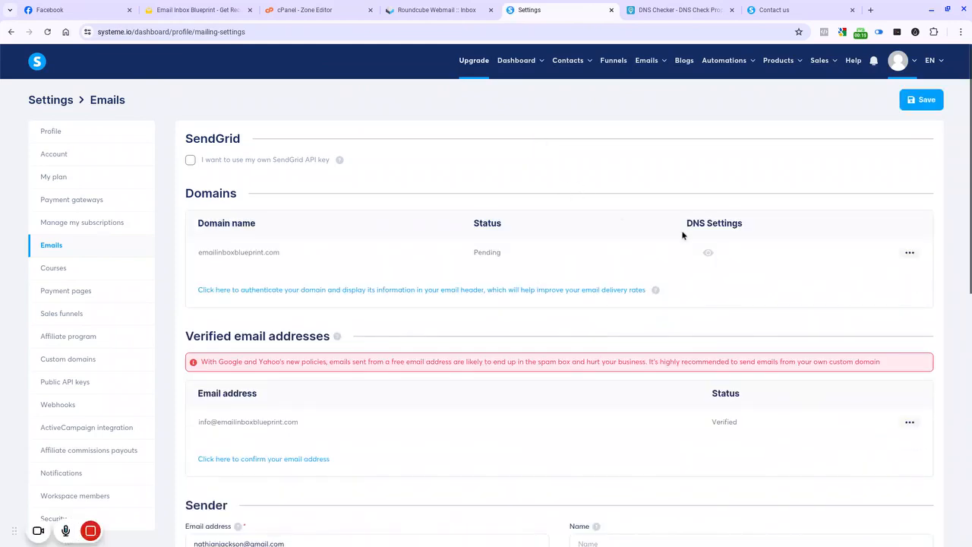
pyautogui.click(710, 255)
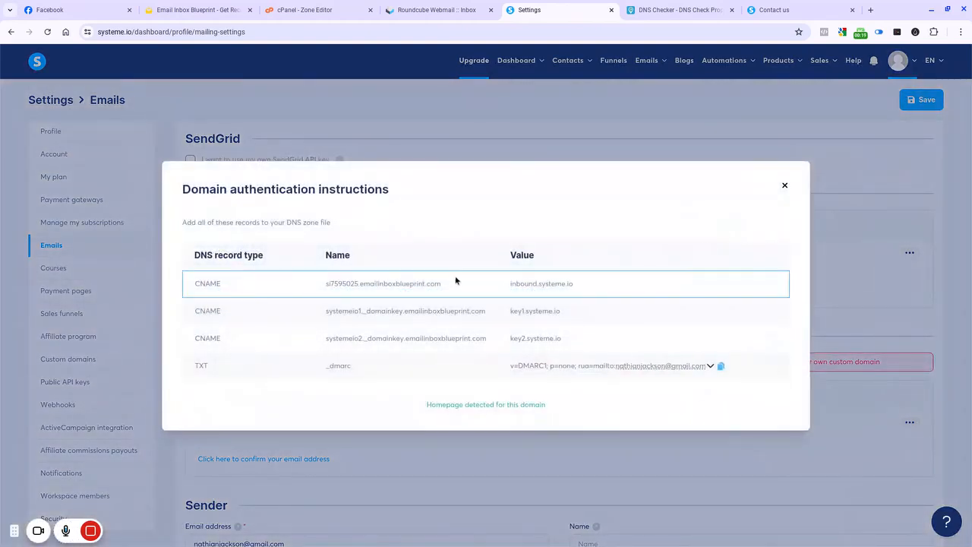
pyautogui.moveTo(445, 287); pyautogui.dragTo(327, 286)
pyautogui.rightClick(331, 285)
pyautogui.click(355, 298)
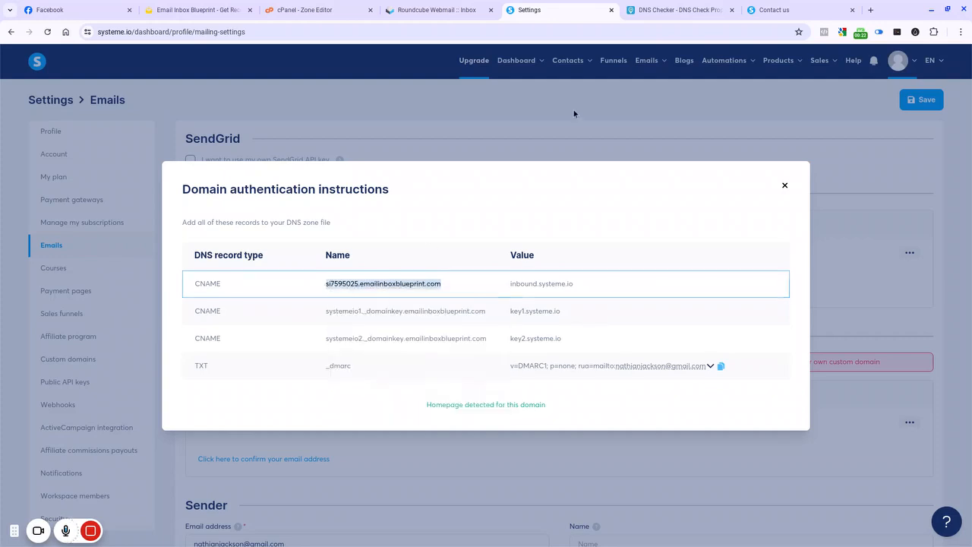
# Step: In DNS Checker, look up the CNAME record for si7595025.emailinboxblueprint.com and review its propagation across servers
pyautogui.click(679, 9)
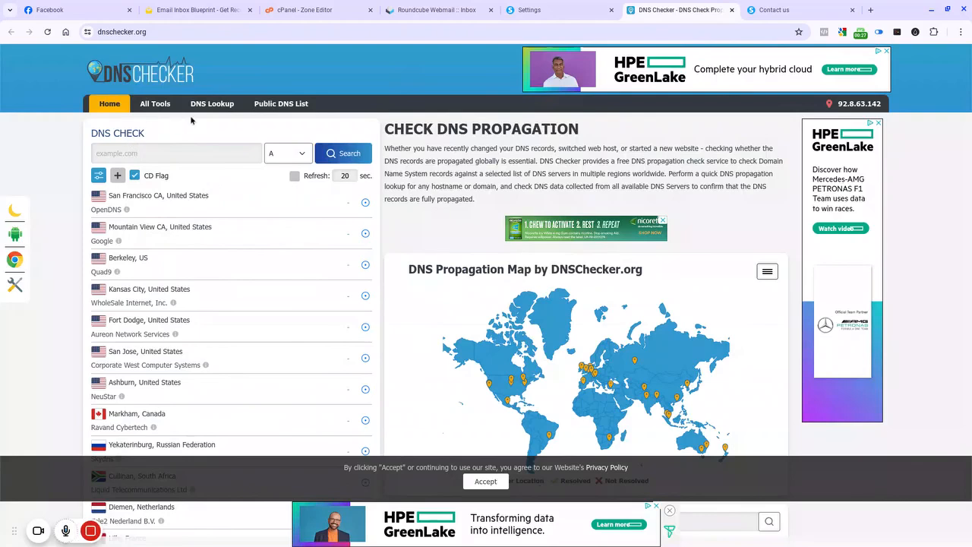
pyautogui.click(161, 152)
pyautogui.rightClick(162, 154)
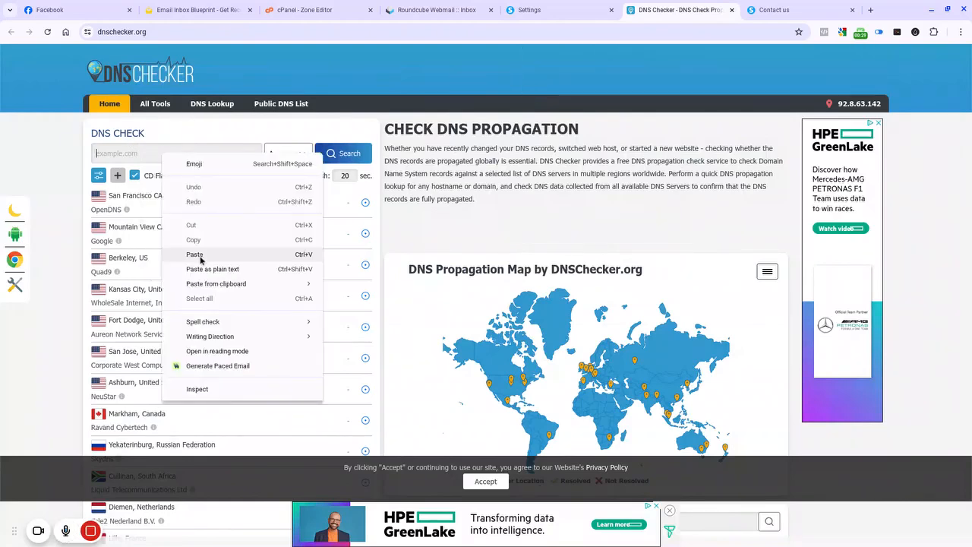
pyautogui.click(195, 255)
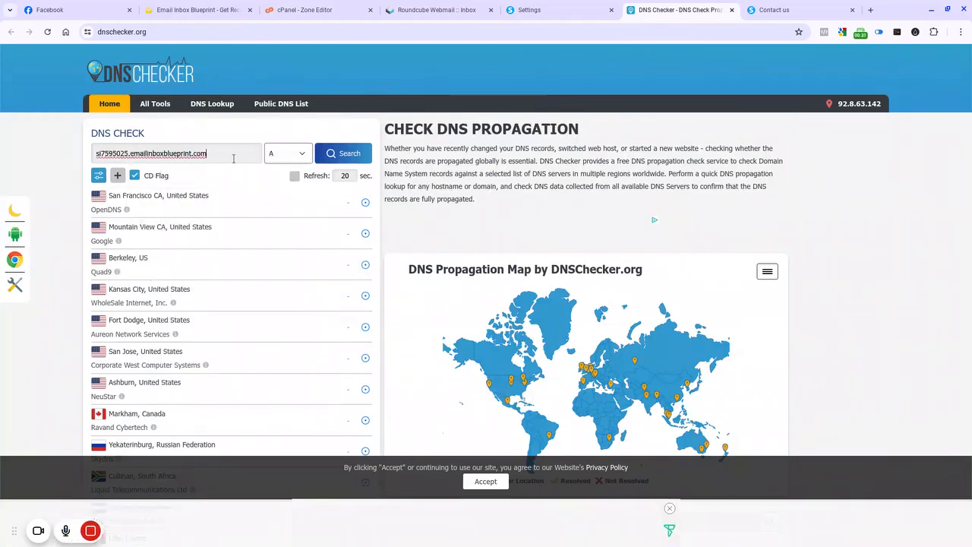
pyautogui.click(300, 154)
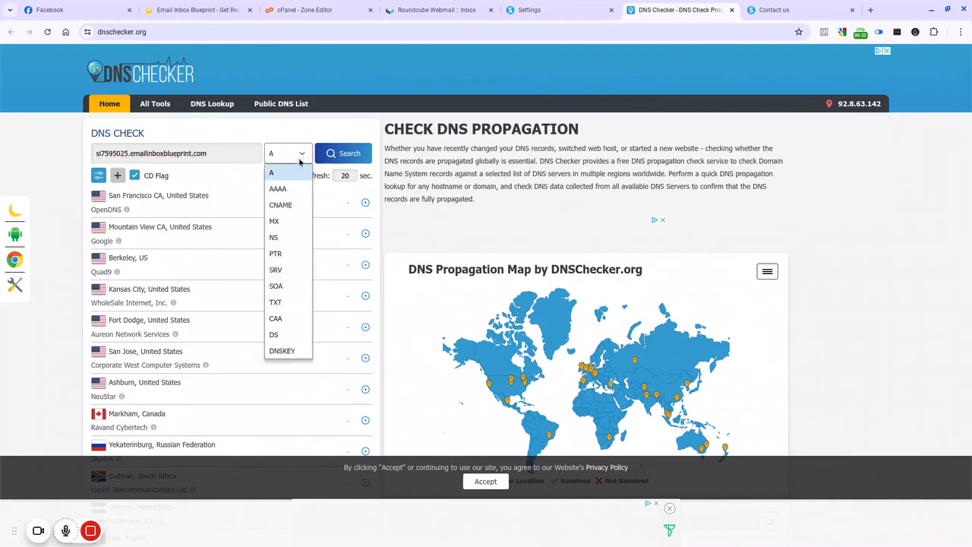
pyautogui.click(287, 206)
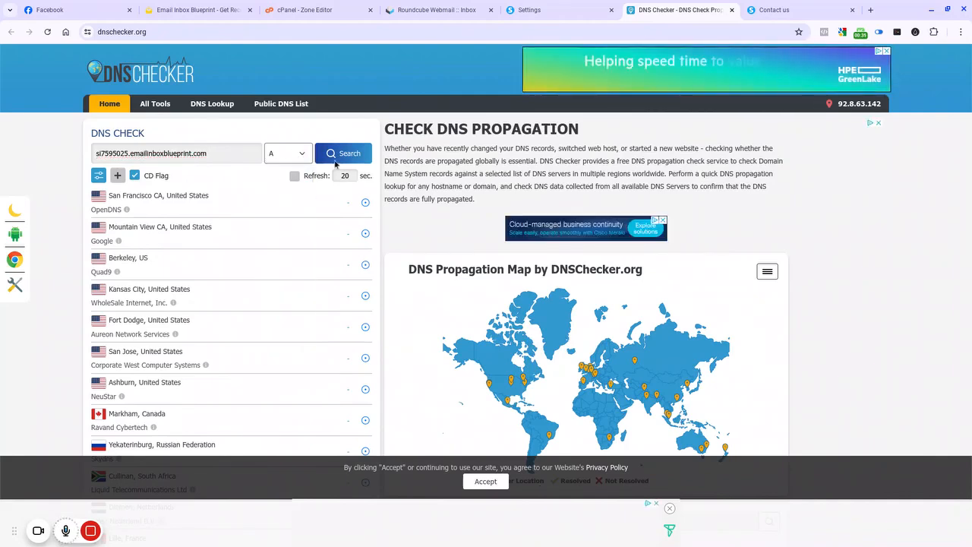
pyautogui.click(338, 155)
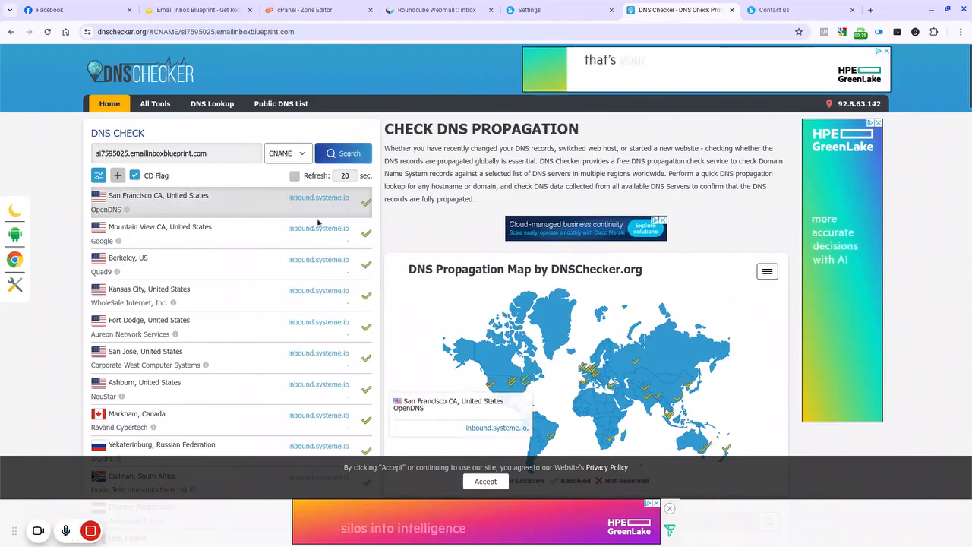
pyautogui.scroll(-3, 350, 221)
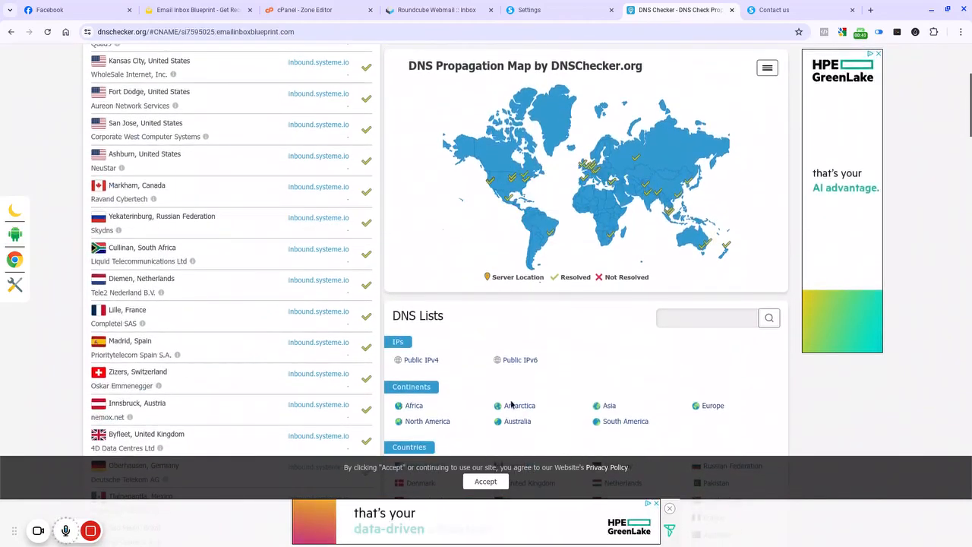
pyautogui.click(486, 480)
pyautogui.scroll(-6, 305, 241)
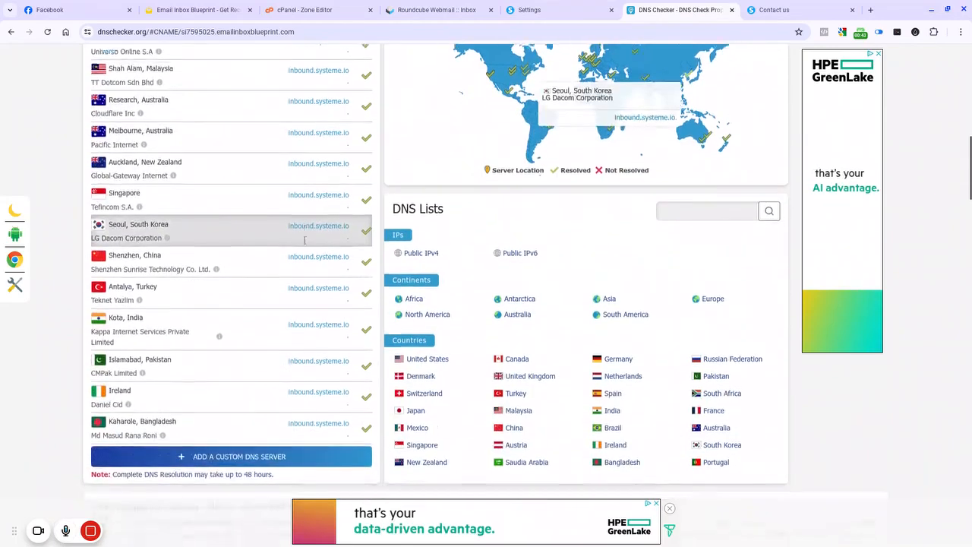
pyautogui.scroll(10, 305, 242)
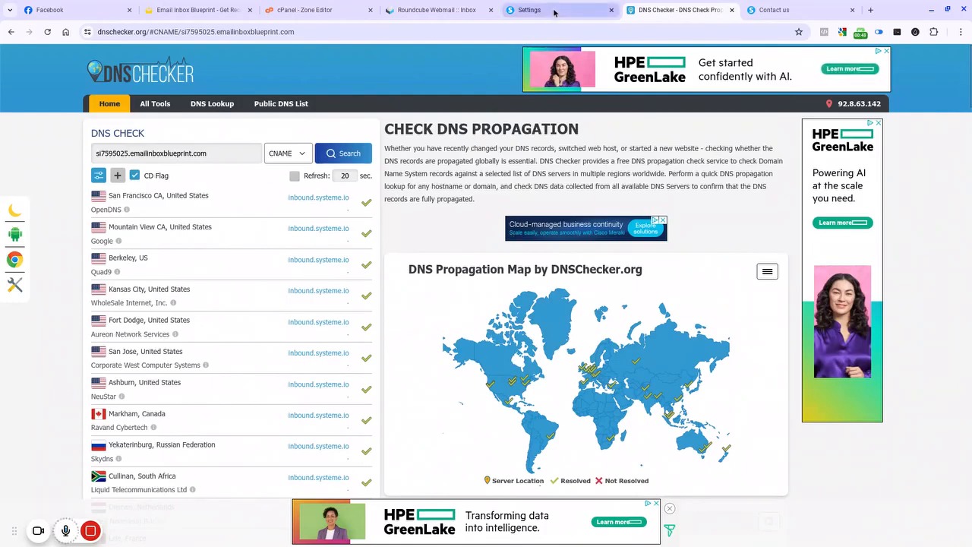
# Step: Examine the systeme.io support contact form
pyautogui.click(780, 10)
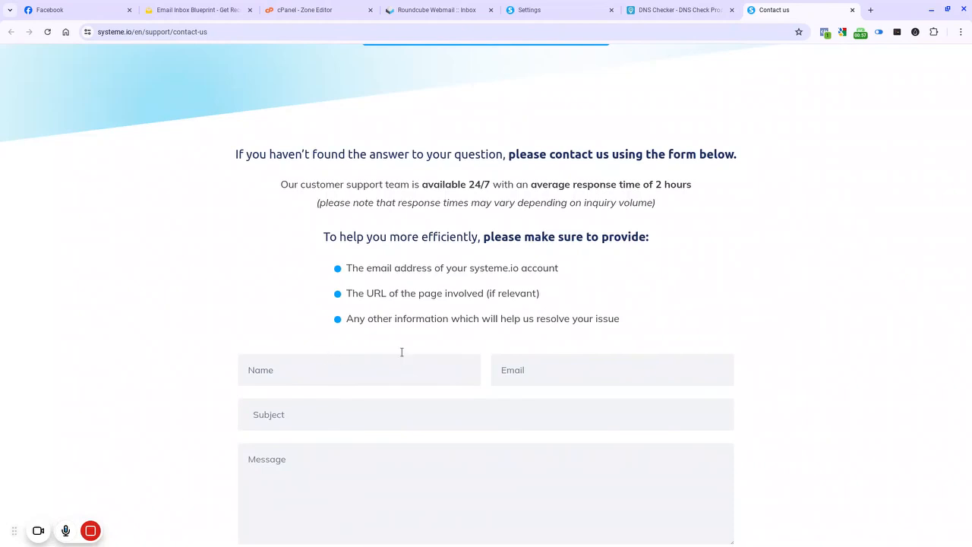
pyautogui.scroll(-2, 324, 408)
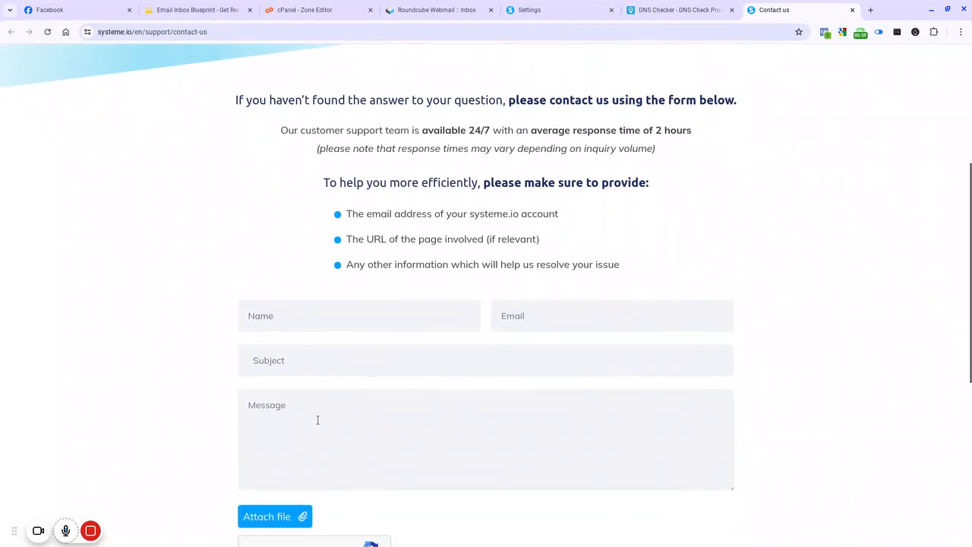
pyautogui.scroll(-2, 324, 412)
pyautogui.scroll(-1, 534, 416)
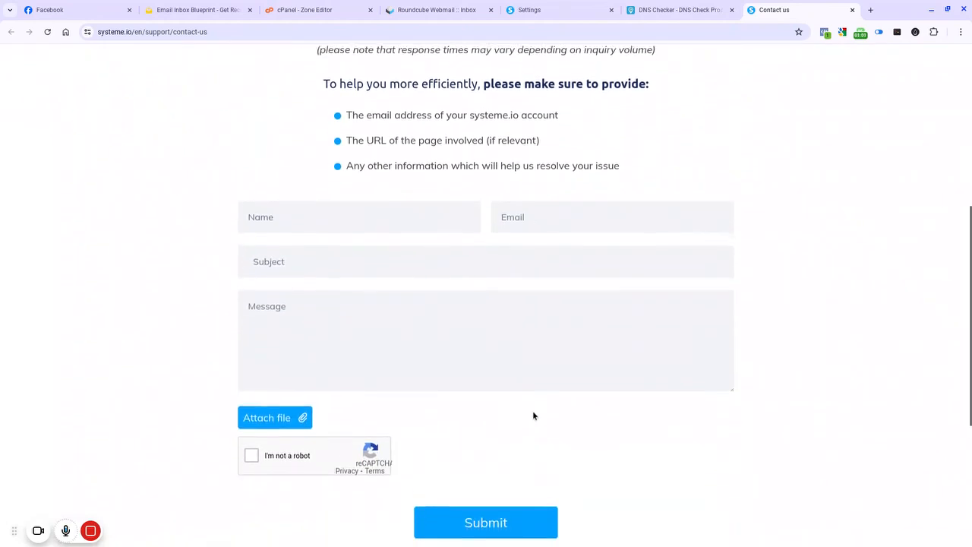
pyautogui.scroll(-1, 534, 416)
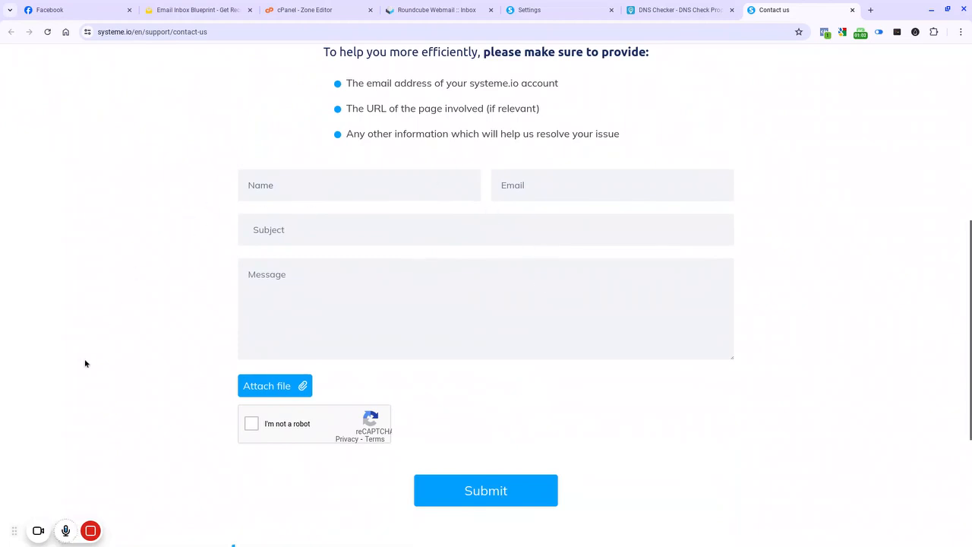
# Step: Return to the mailing settings and close the domain authentication instructions
pyautogui.click(531, 10)
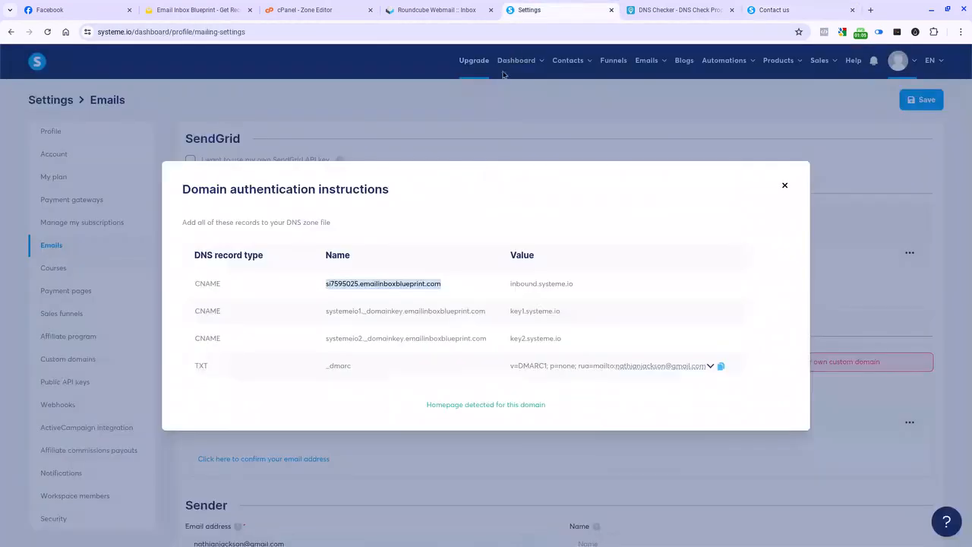
pyautogui.click(785, 186)
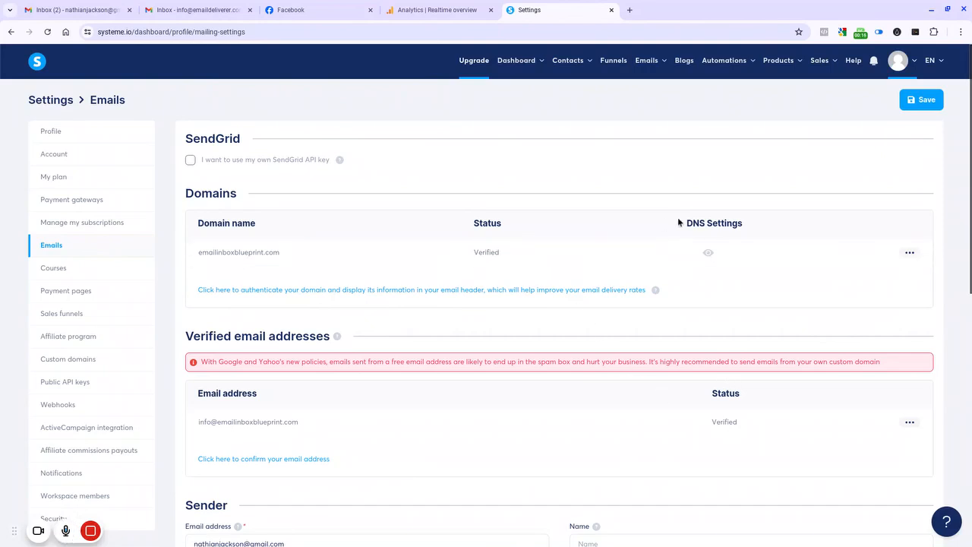
pyautogui.scroll(-3, 677, 217)
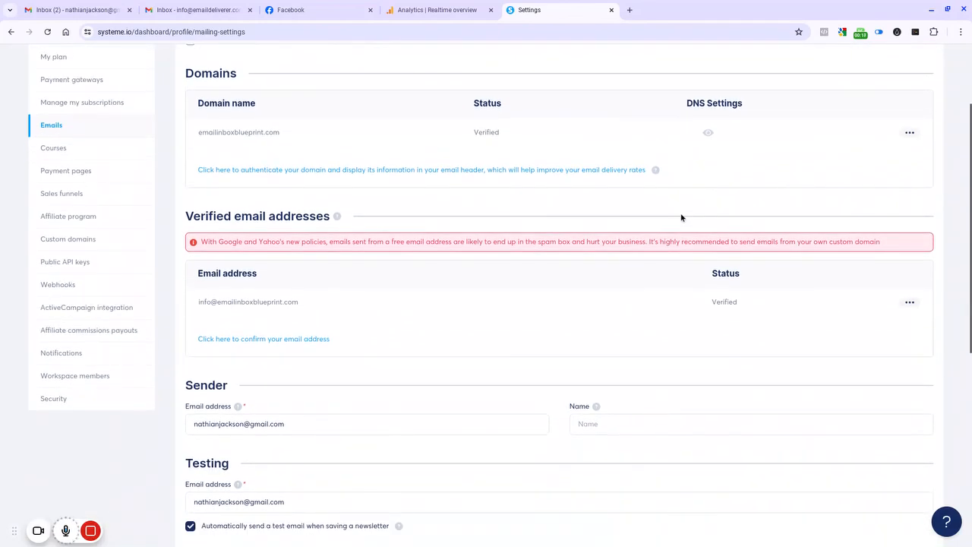
pyautogui.scroll(-2, 681, 217)
pyautogui.scroll(-2, 590, 227)
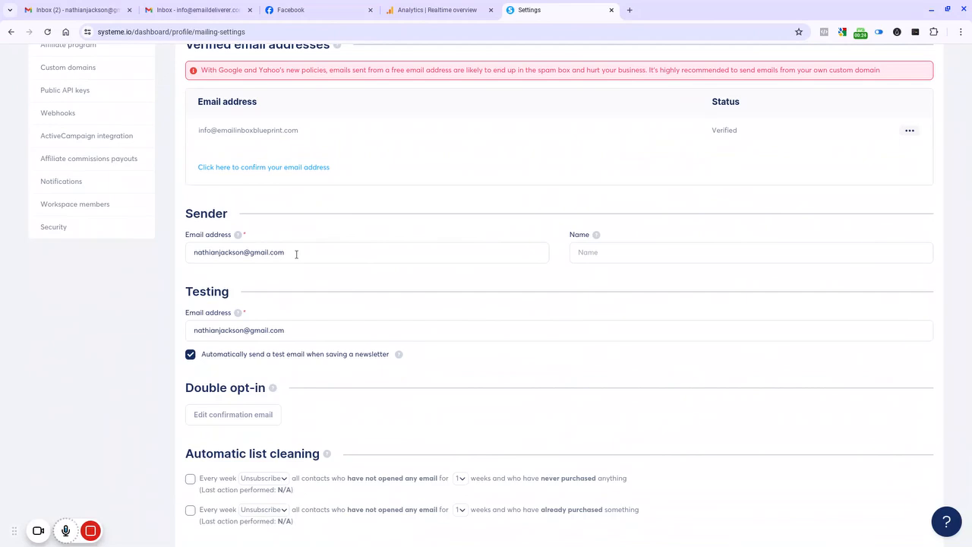
pyautogui.moveTo(297, 254); pyautogui.dragTo(194, 258)
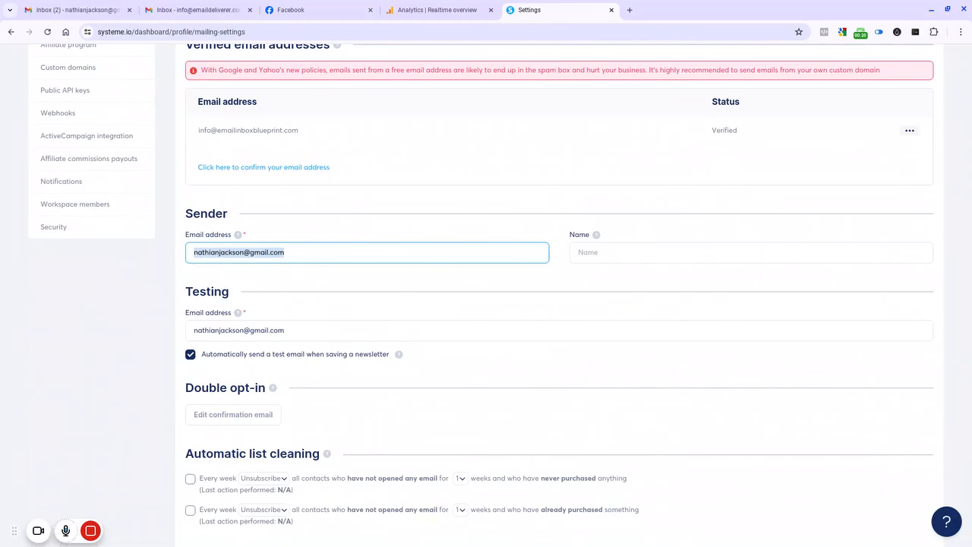
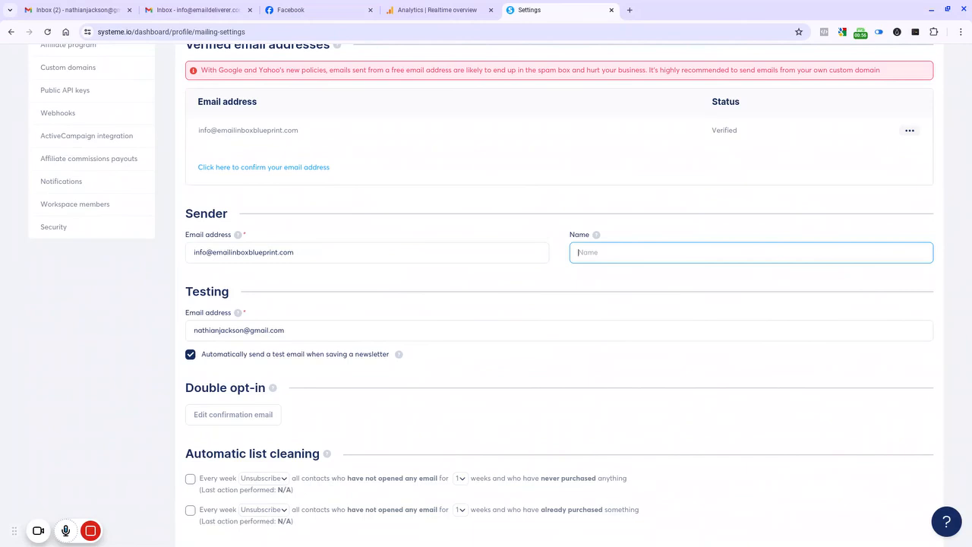
pyautogui.write('Email Inbox Blueprint')
pyautogui.click(481, 288)
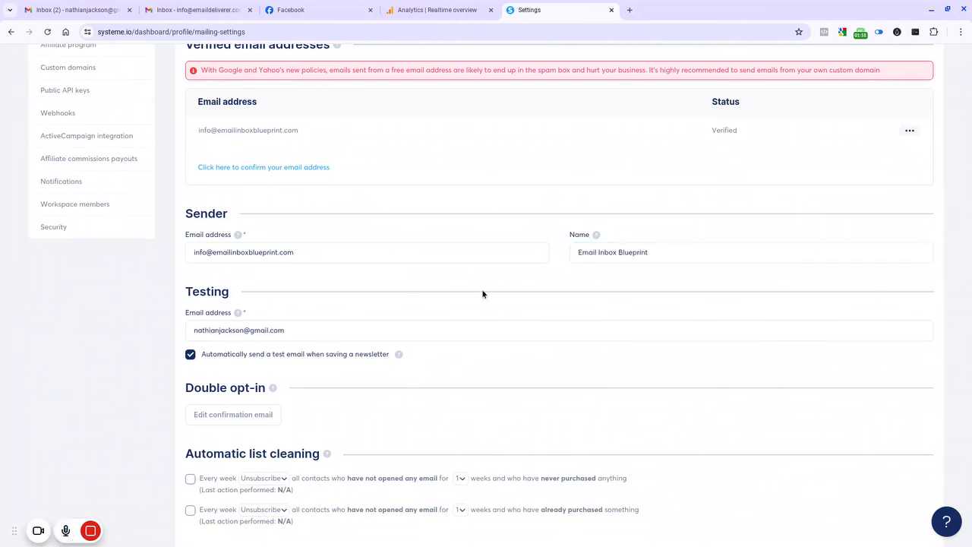
# Step: Examine the testing email address and the remaining mailing settings
pyautogui.scroll(-1, 481, 288)
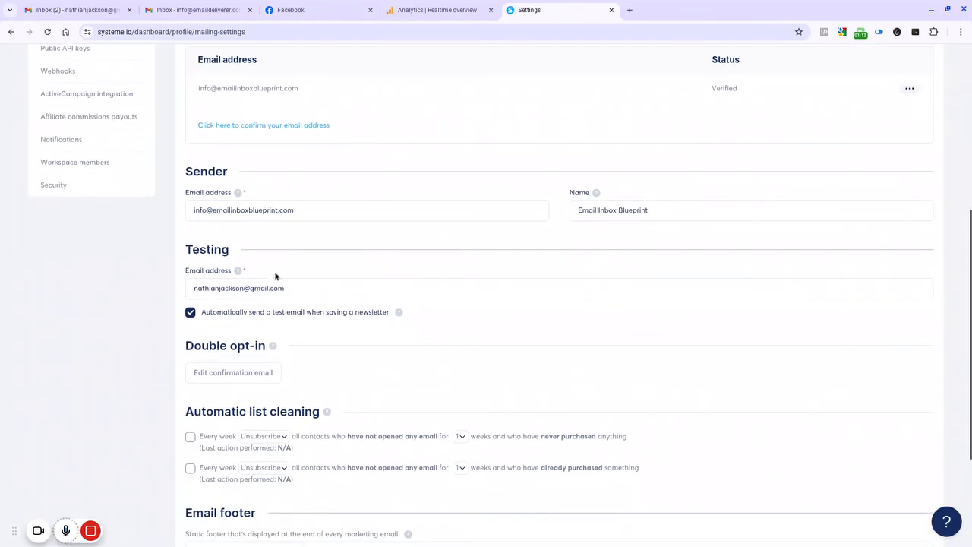
pyautogui.click(291, 288)
pyautogui.moveTo(291, 288); pyautogui.dragTo(189, 288)
pyautogui.click(314, 269)
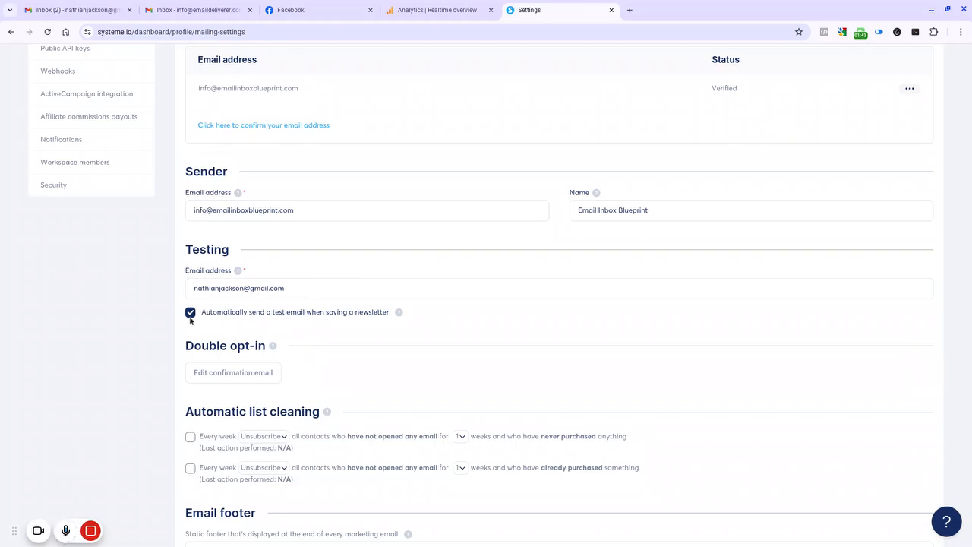
pyautogui.scroll(-1, 396, 329)
pyautogui.scroll(-1, 395, 328)
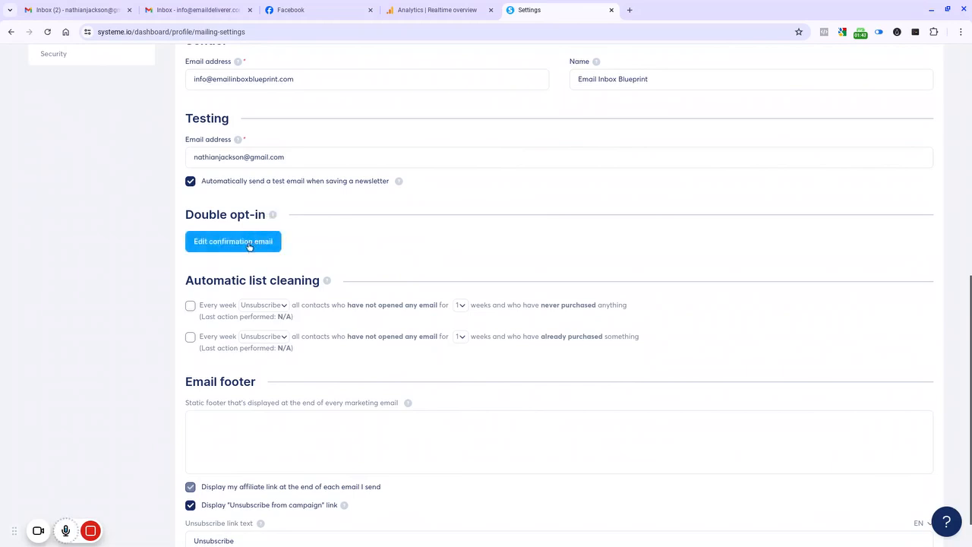
pyautogui.scroll(-1, 296, 293)
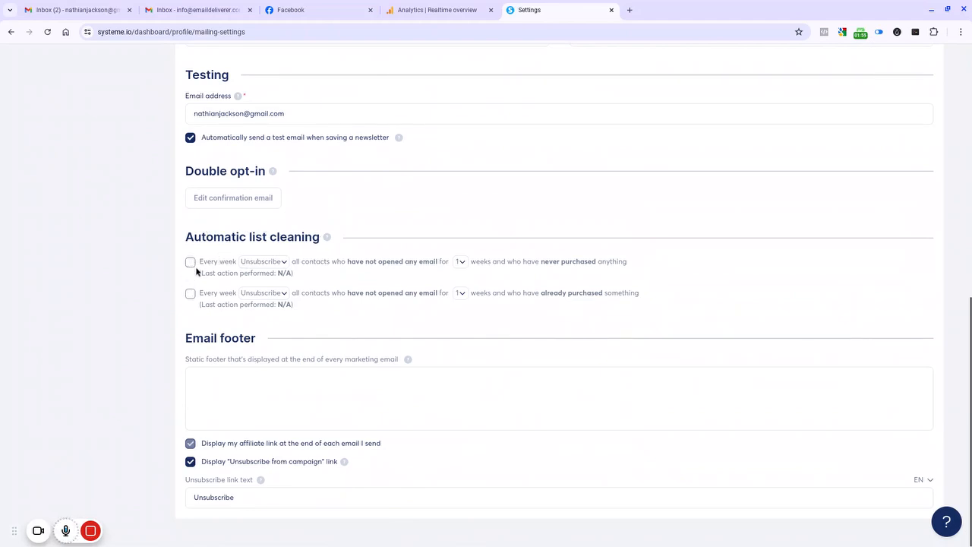
# Step: Enable the first list-cleaning rule to delete contacts who have not opened any email for 6 weeks and never purchased
pyautogui.click(269, 264)
pyautogui.click(327, 269)
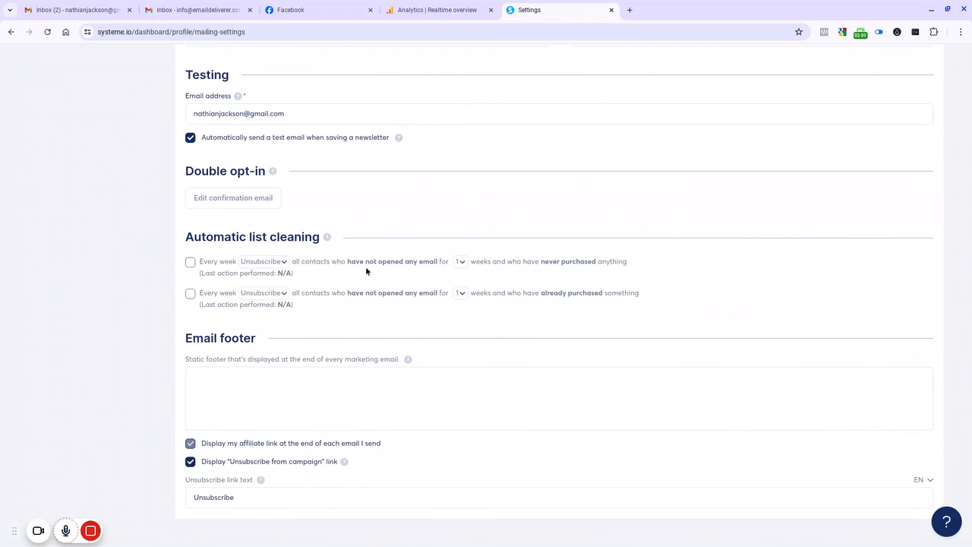
pyautogui.click(461, 263)
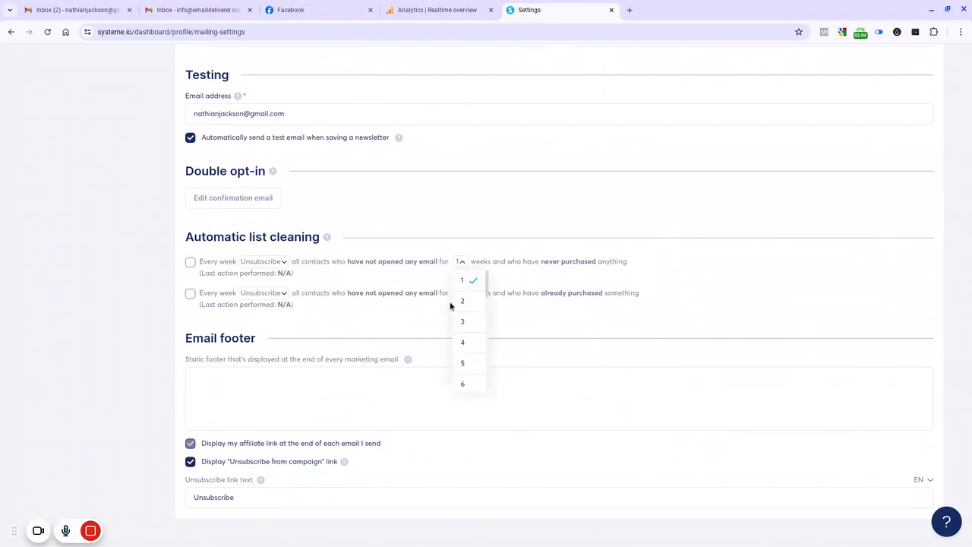
pyautogui.click(537, 281)
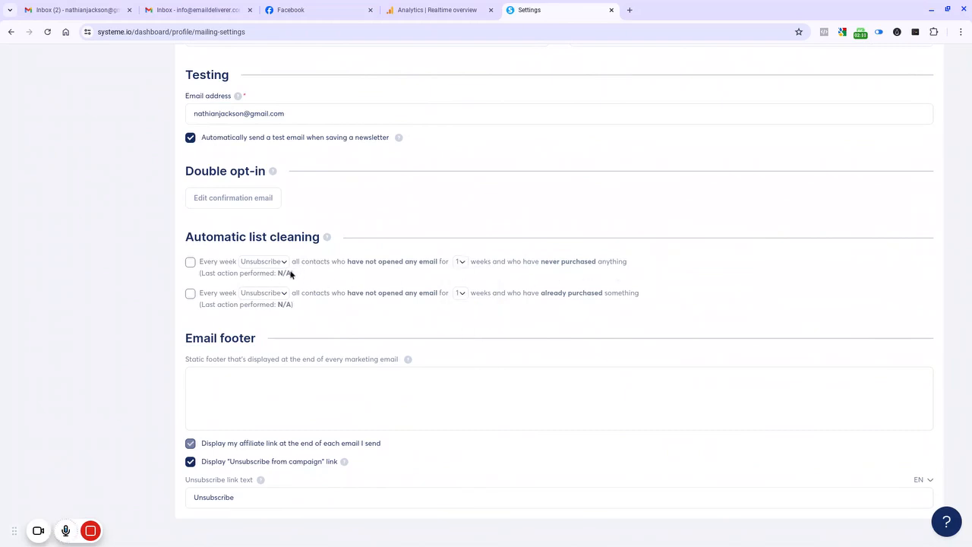
pyautogui.click(225, 263)
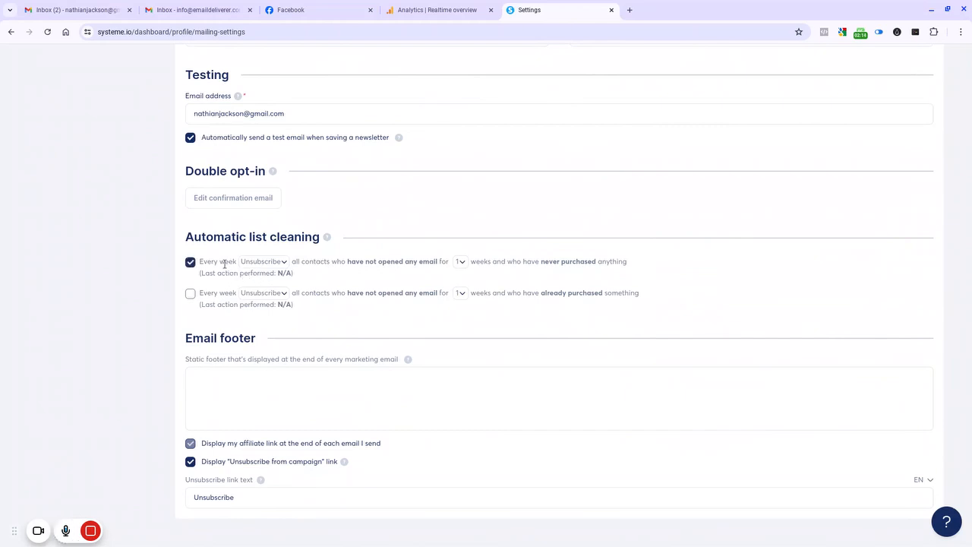
pyautogui.click(265, 263)
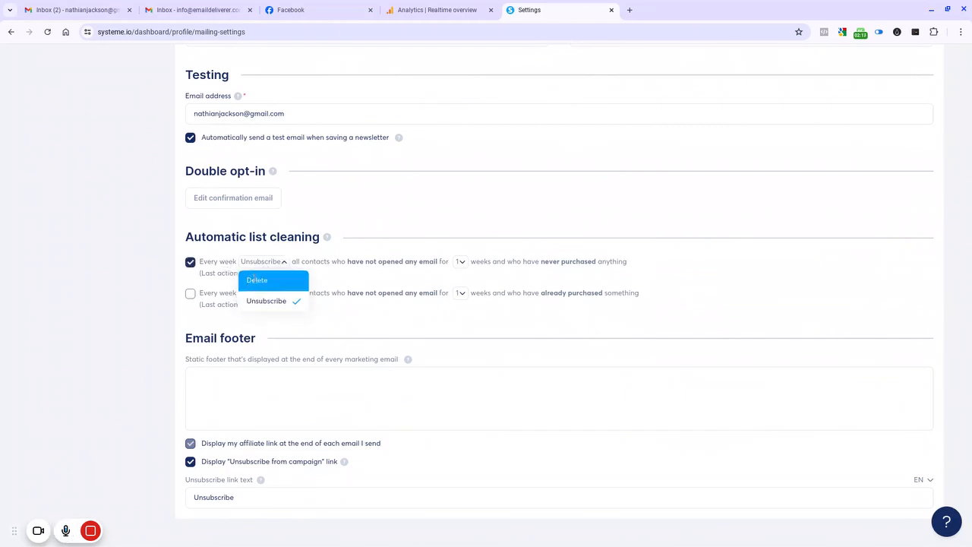
pyautogui.click(267, 280)
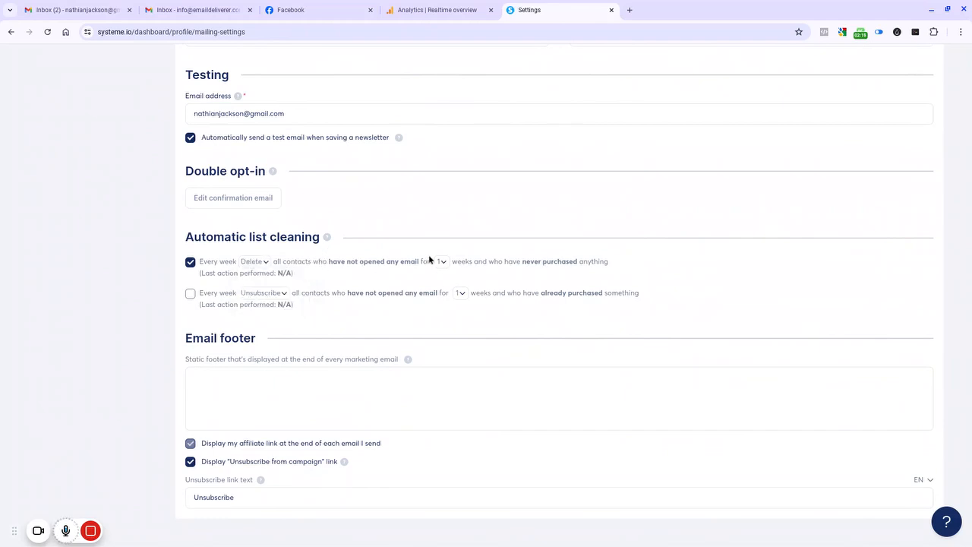
pyautogui.click(443, 269)
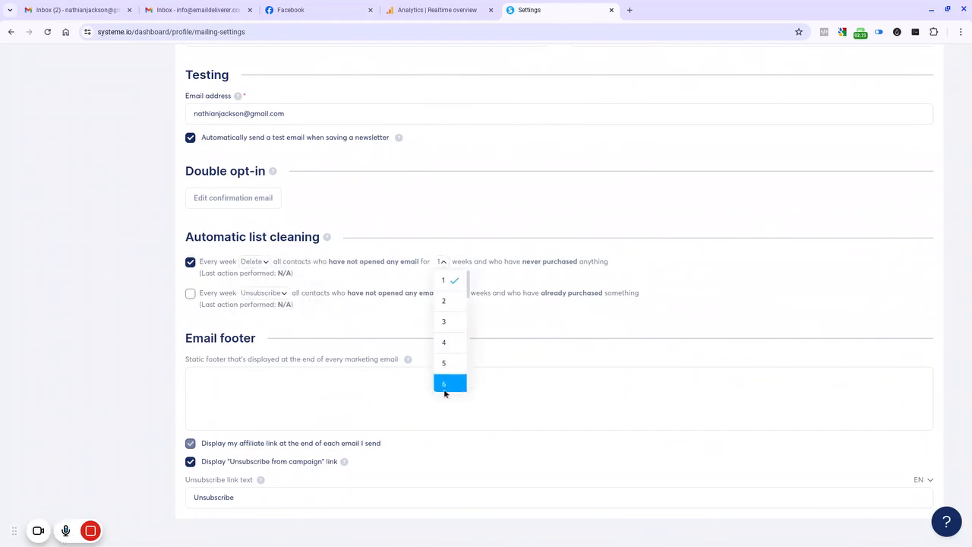
pyautogui.press('Return')
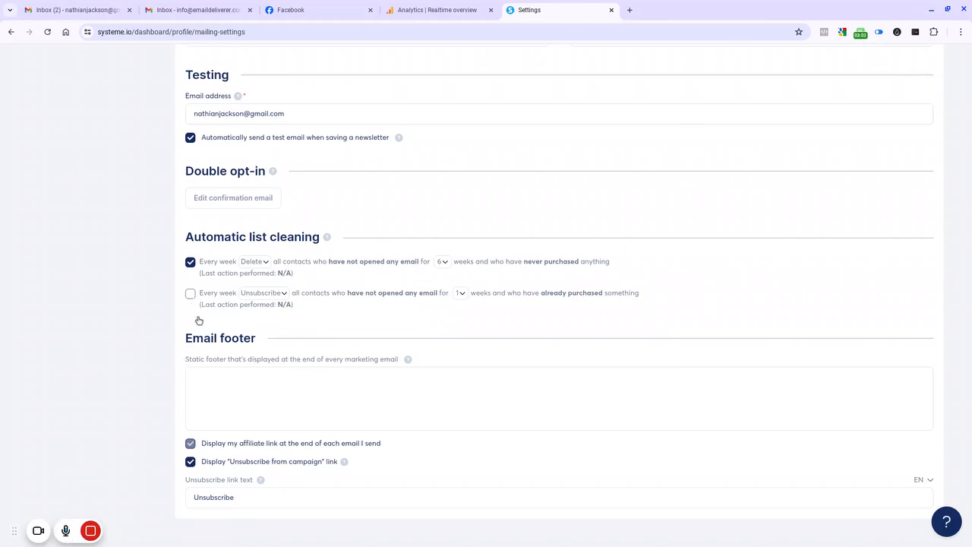
# Step: Enable the second list-cleaning rule to unsubscribe contacts who have not opened any email for 6 weeks and already purchased
pyautogui.click(191, 293)
pyautogui.click(461, 293)
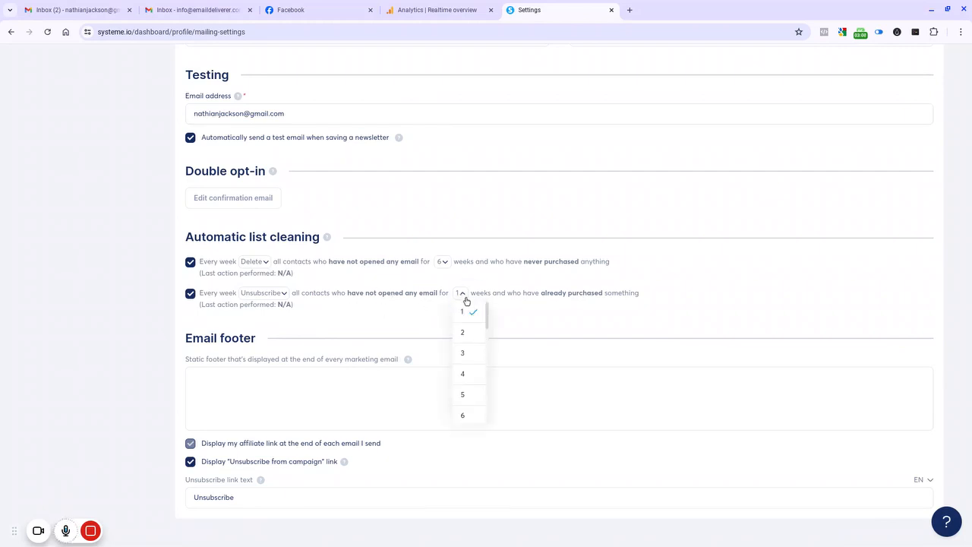
pyautogui.click(464, 415)
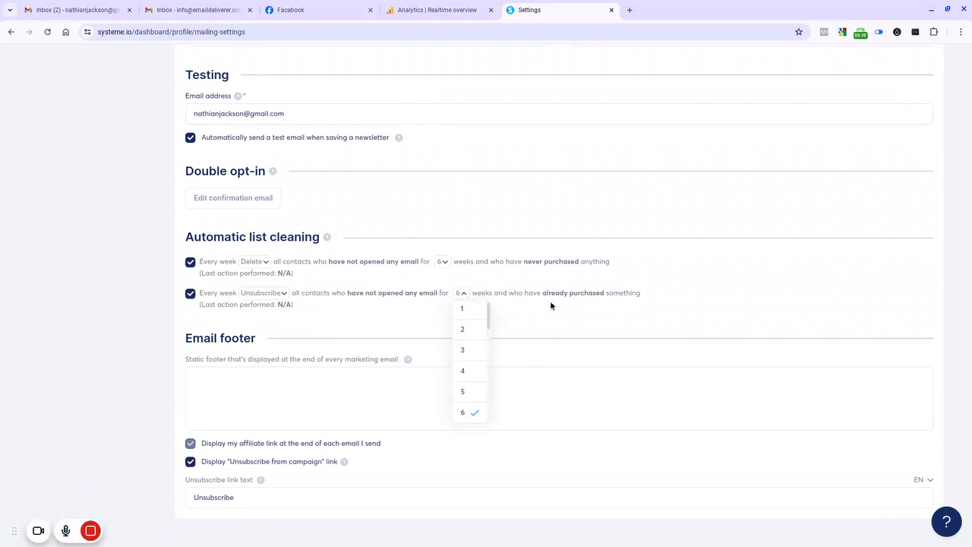
pyautogui.click(550, 303)
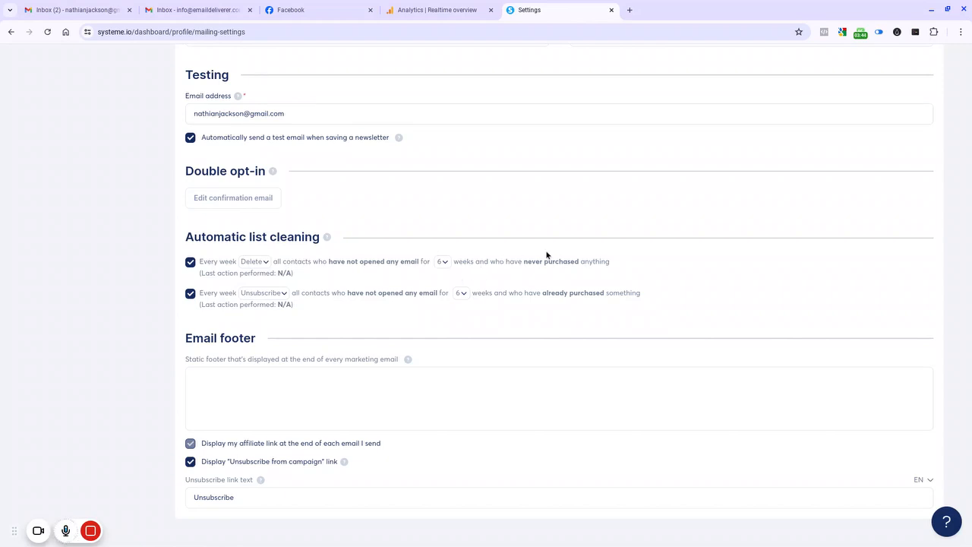
# Step: Change the unsubscribe link text to Unsubscribe Now
pyautogui.click(307, 392)
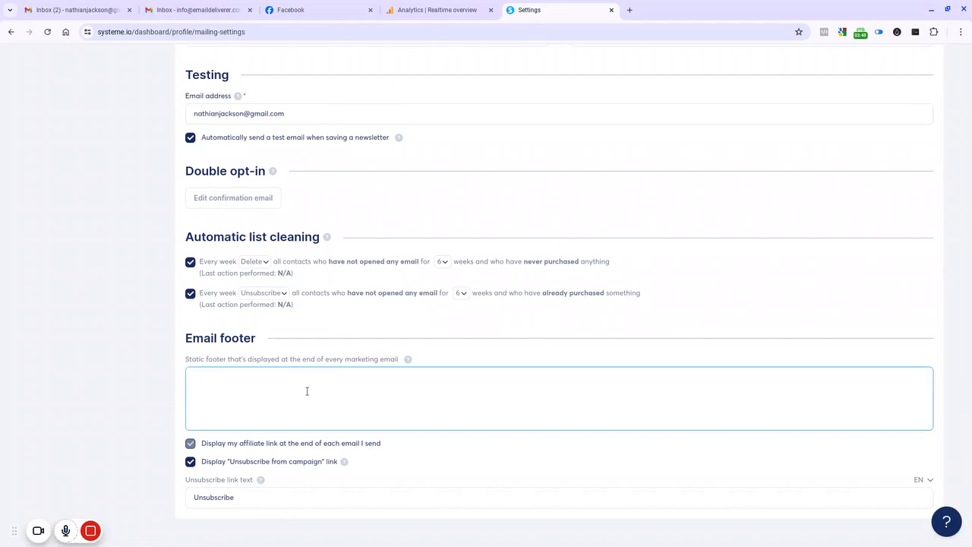
pyautogui.click(117, 531)
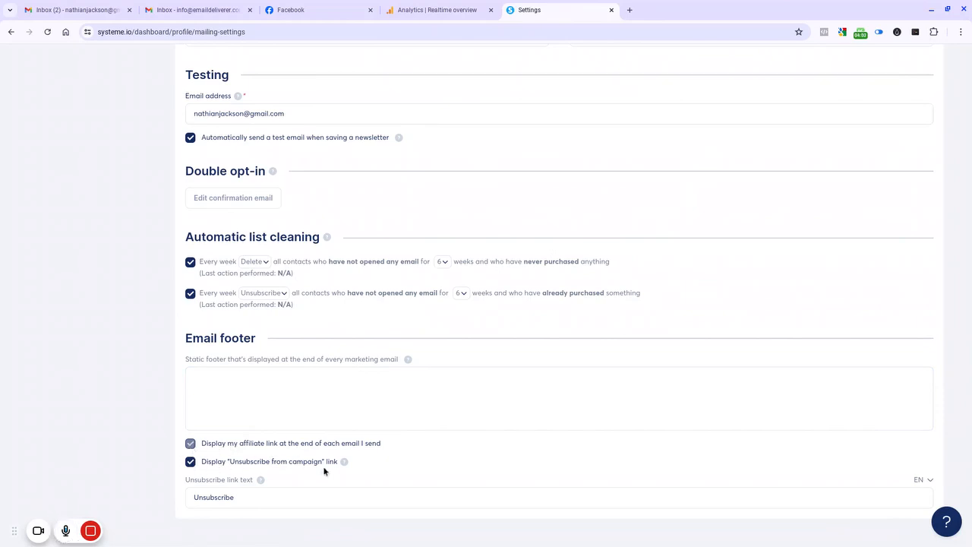
pyautogui.click(249, 499)
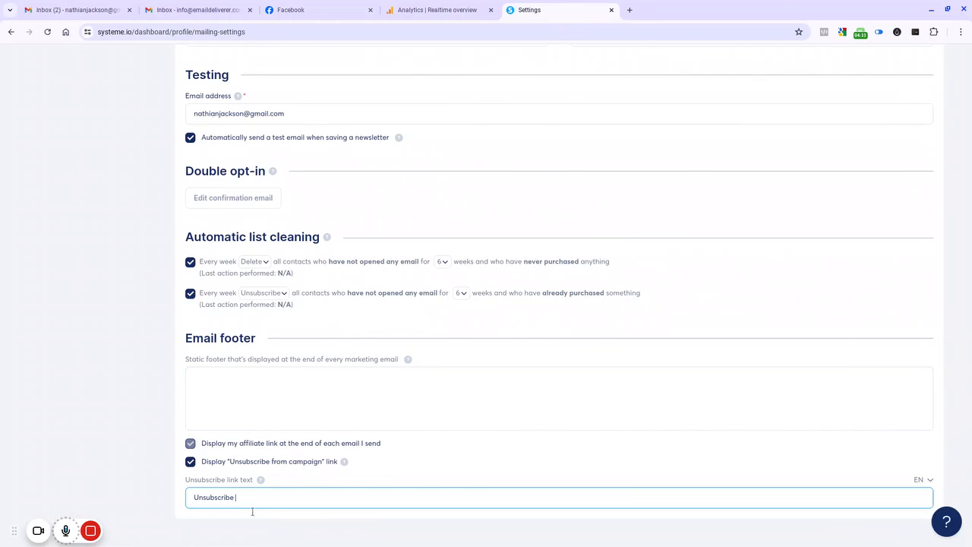
pyautogui.write('Now')
# Step: Create a new email campaign named Testing with the description Testing email sending
pyautogui.scroll(10, 464, 418)
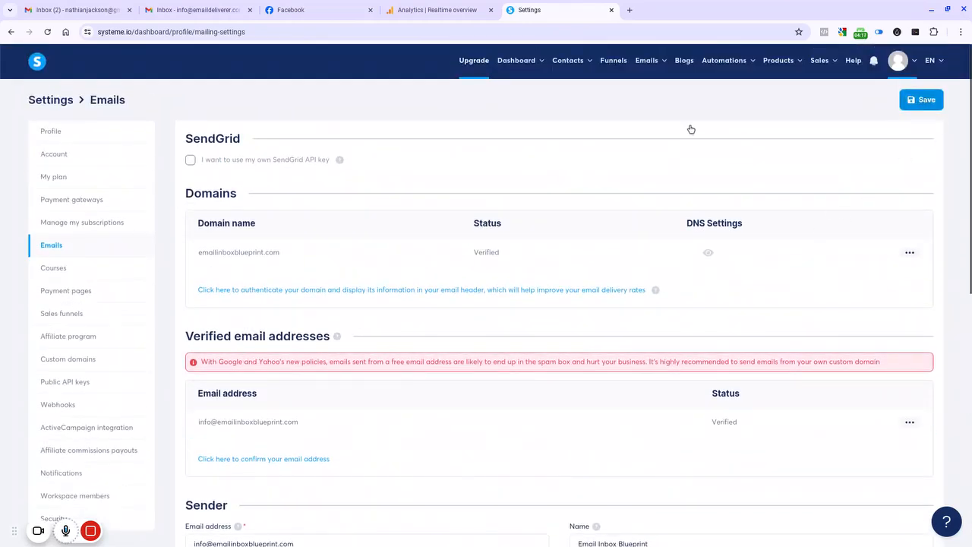
pyautogui.scroll(-10, 496, 256)
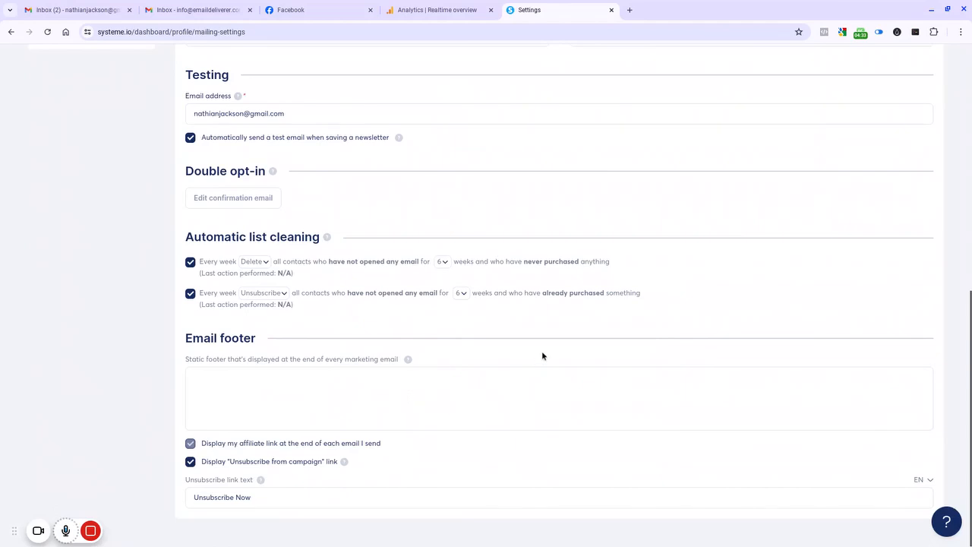
pyautogui.scroll(10, 542, 356)
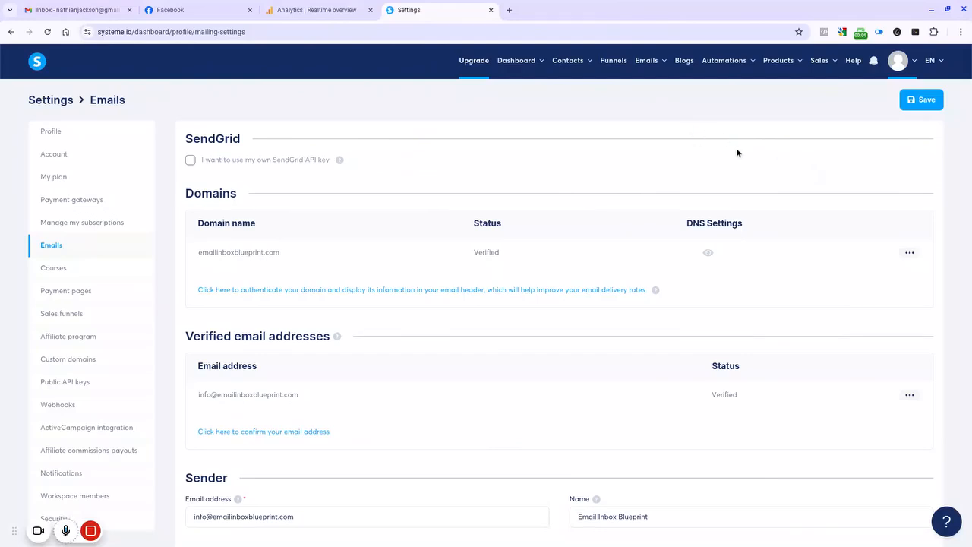
pyautogui.click(650, 61)
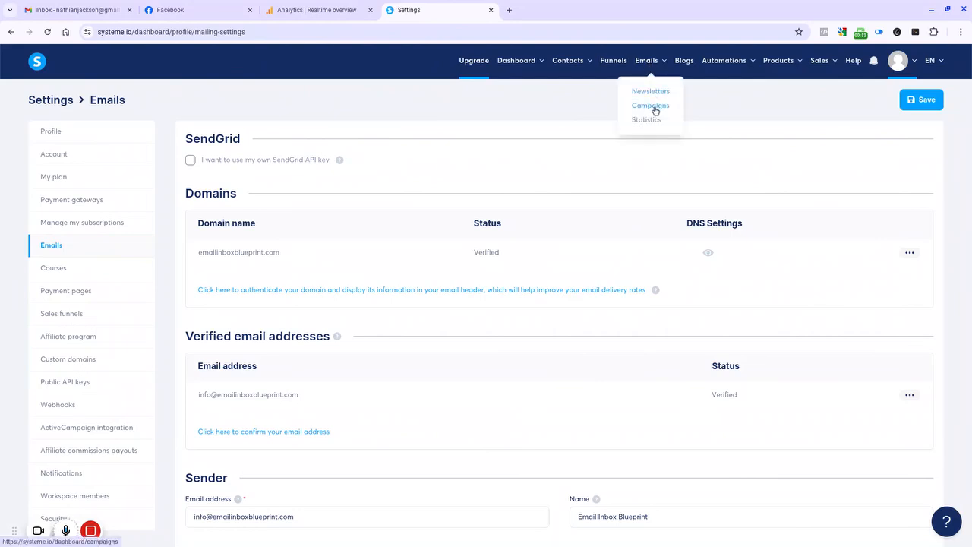
pyautogui.click(654, 111)
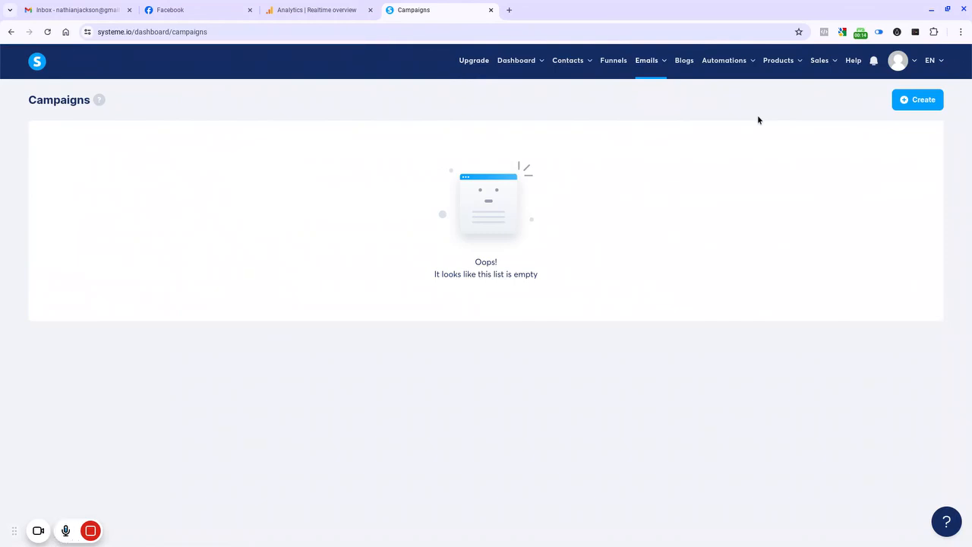
pyautogui.click(919, 107)
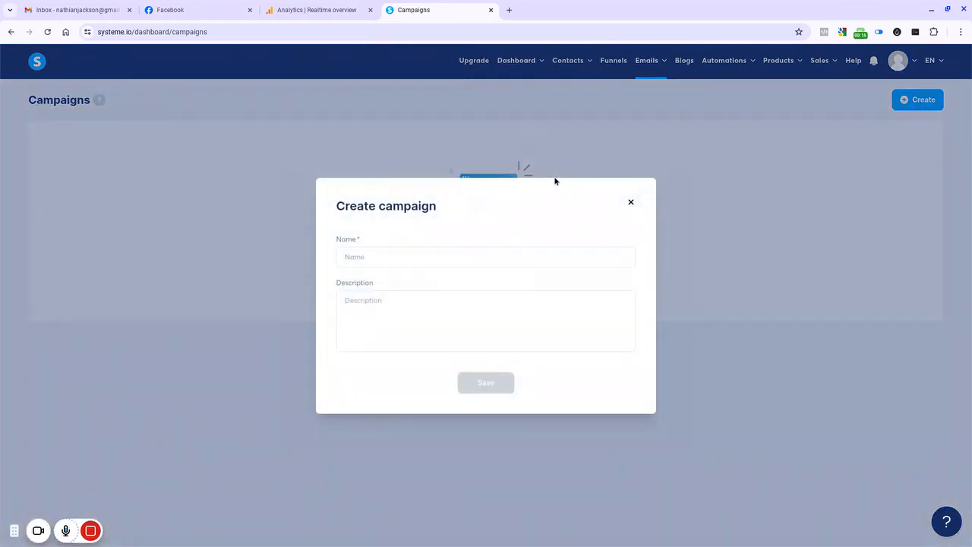
pyautogui.click(426, 260)
pyautogui.write('Tes')
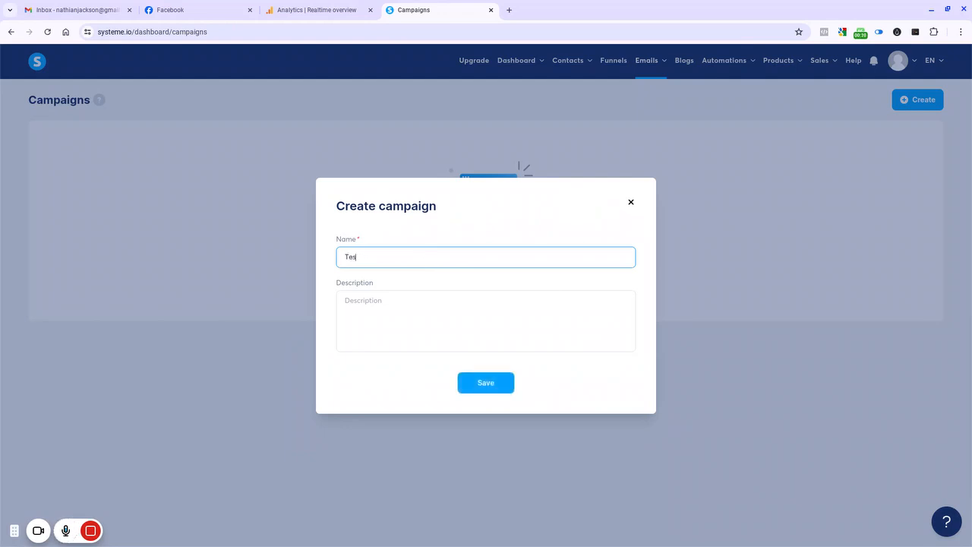
pyautogui.write('ting')
pyautogui.click(415, 303)
pyautogui.write('Testing email')
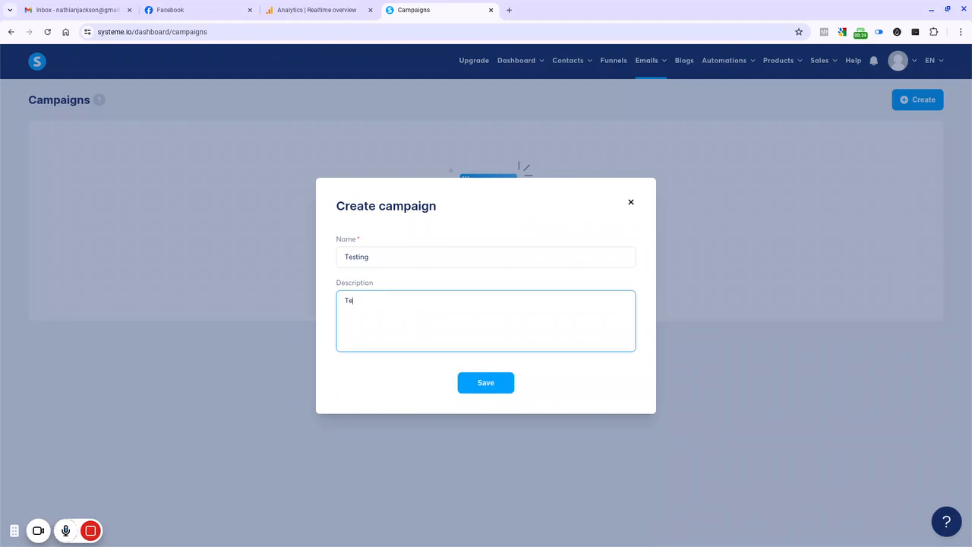
pyautogui.write(' sending')
pyautogui.click(506, 386)
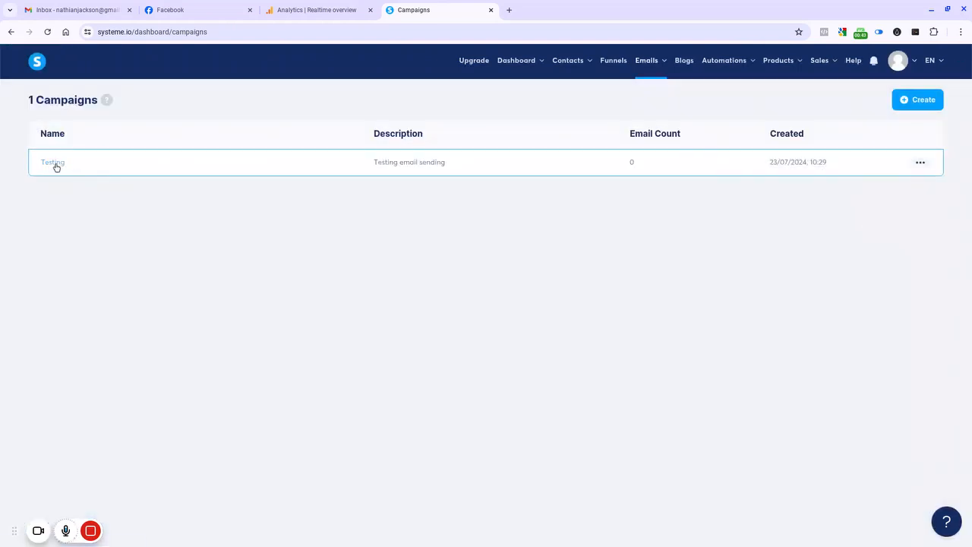
# Step: Open the Testing campaign and create an email step with the subject Testing 123..
pyautogui.click(54, 164)
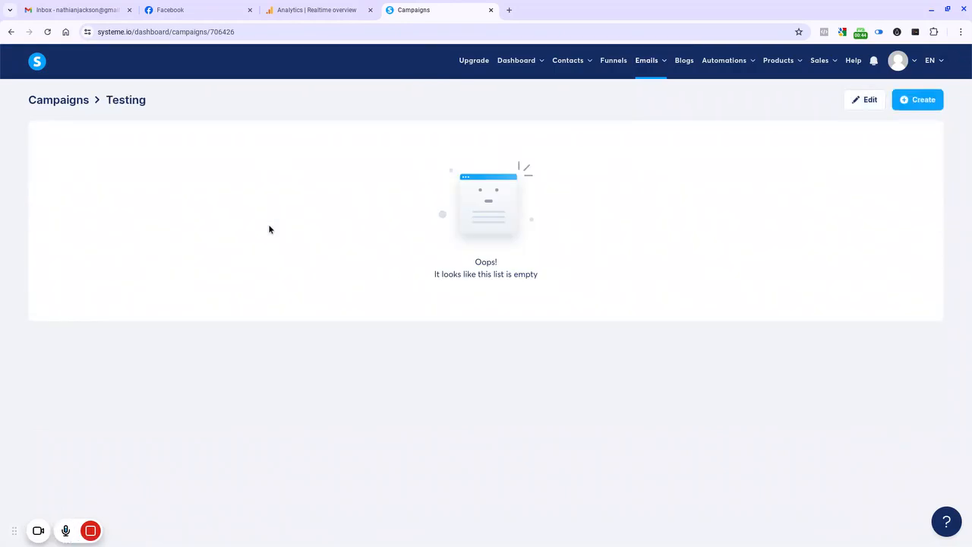
pyautogui.click(924, 100)
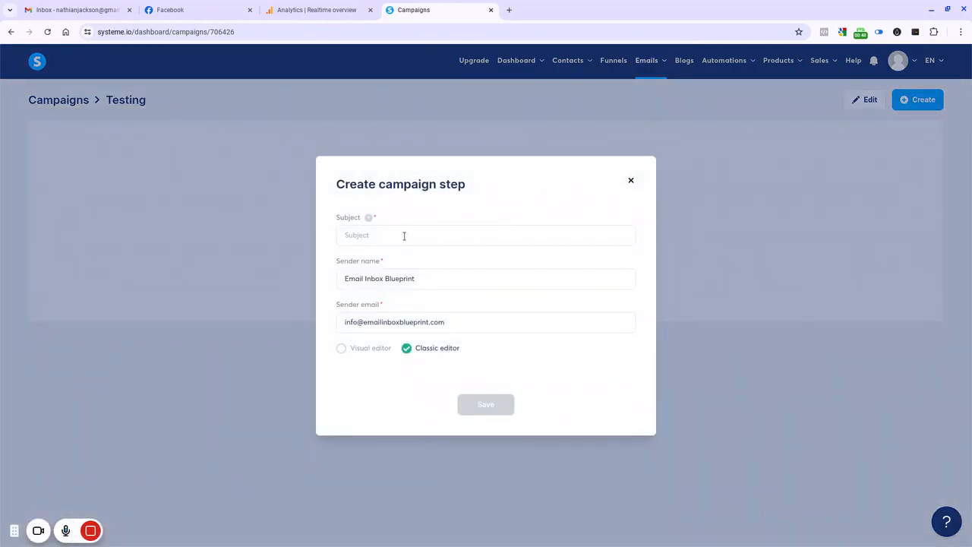
pyautogui.click(404, 236)
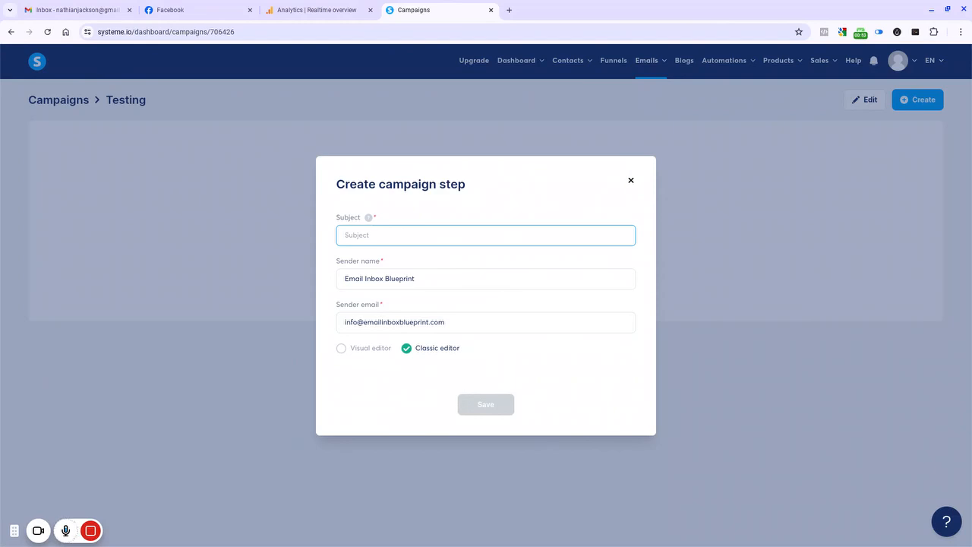
pyautogui.write('Testing 123.')
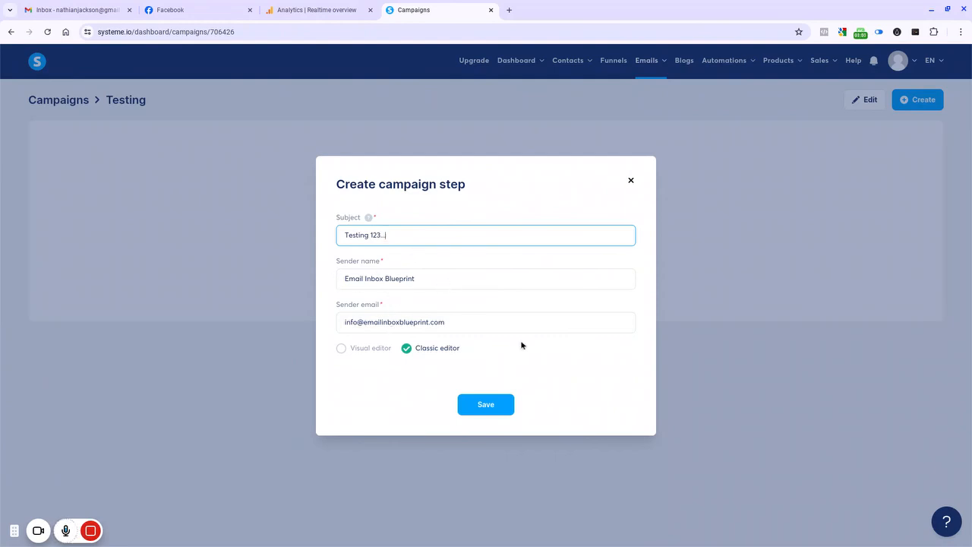
pyautogui.write('.')
pyautogui.click(492, 408)
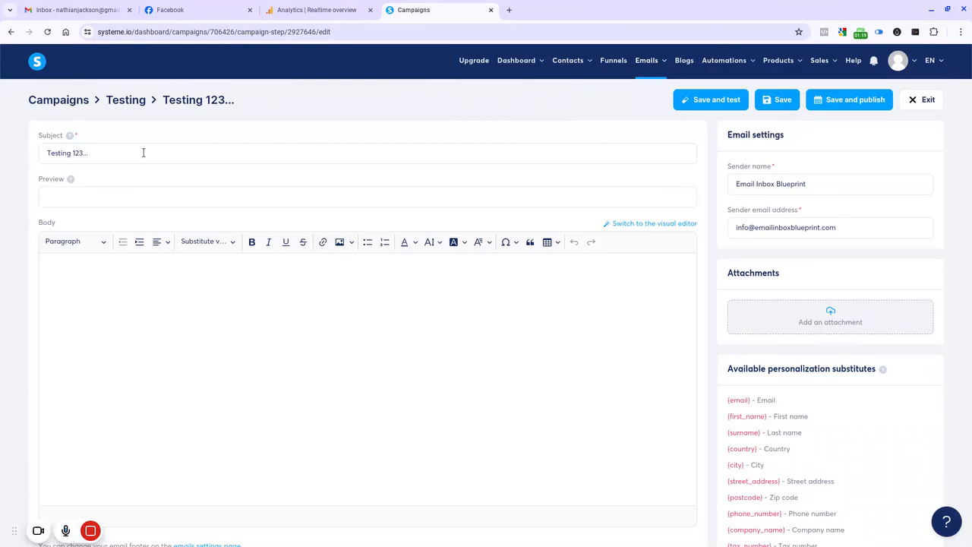
# Step: Set the email's preview text to Did you get this ok?
pyautogui.click(336, 152)
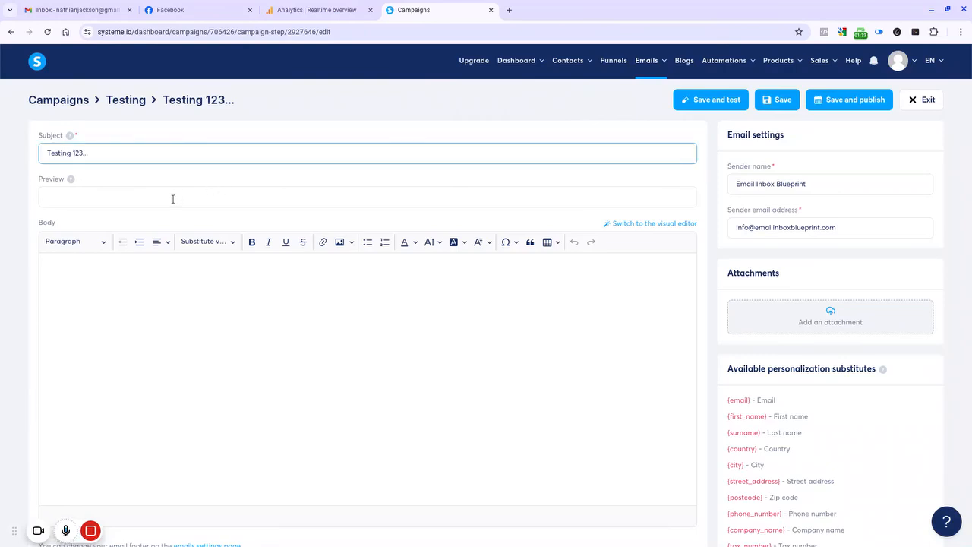
pyautogui.click(149, 200)
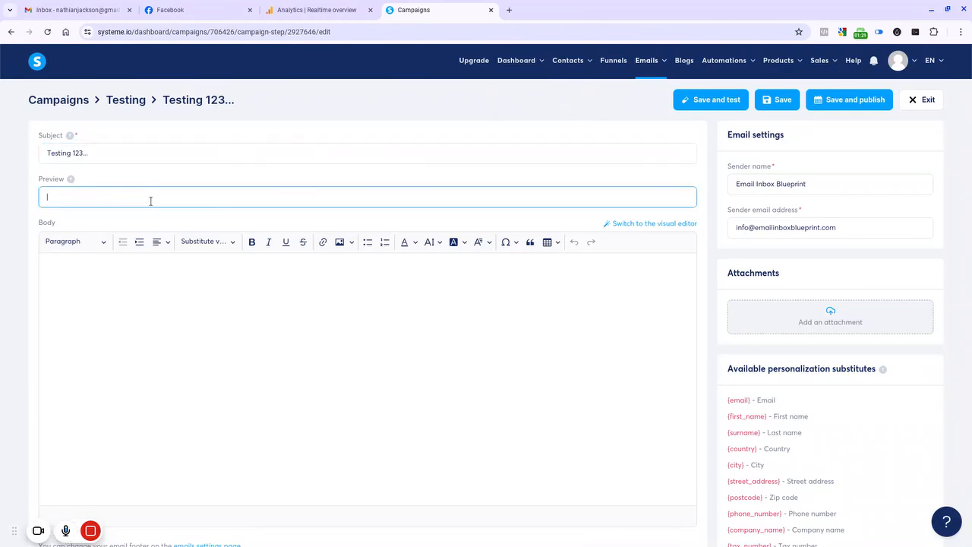
pyautogui.write('Did you get this ok?')
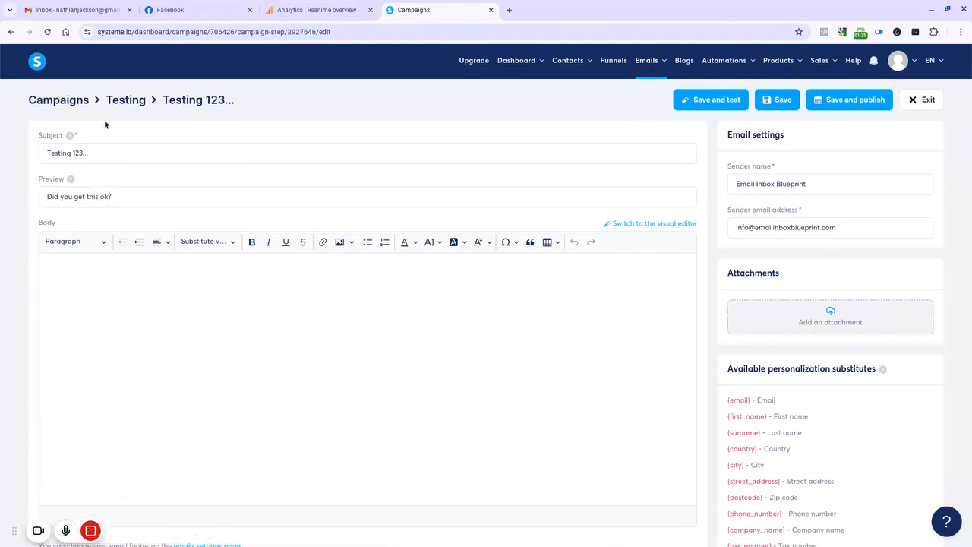
# Step: Copy the article text from the Gmail draft and paste it into the campaign email's body
pyautogui.click(65, 8)
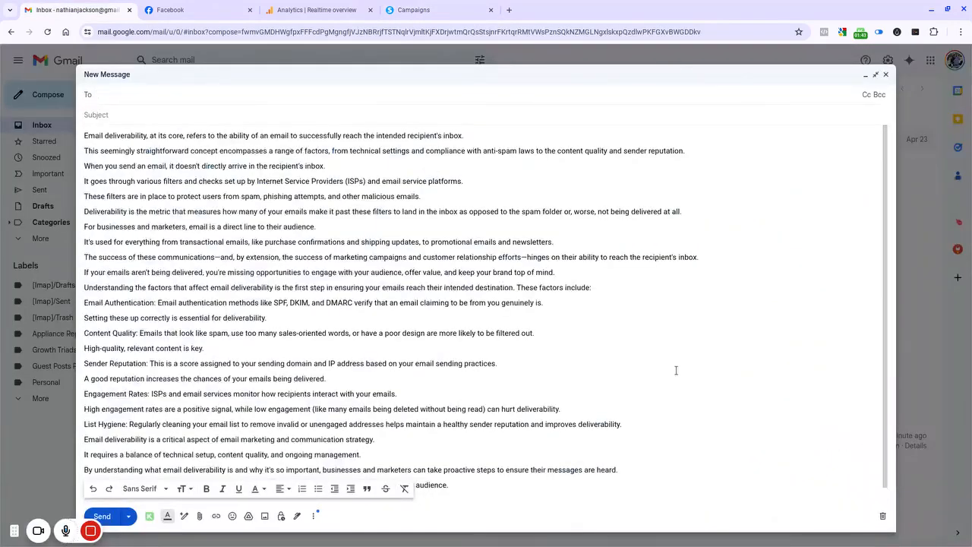
pyautogui.moveTo(562, 546)
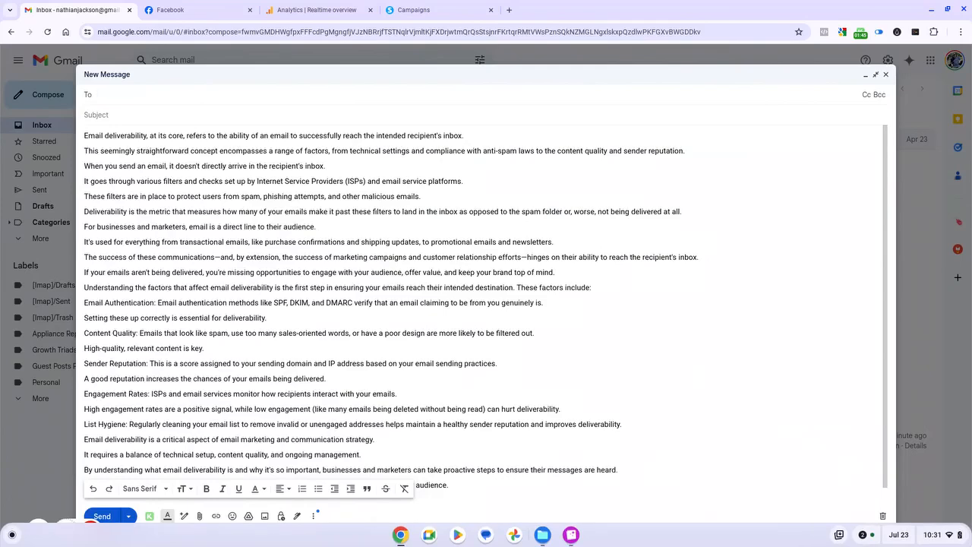
pyautogui.moveTo(84, 135); pyautogui.dragTo(469, 508)
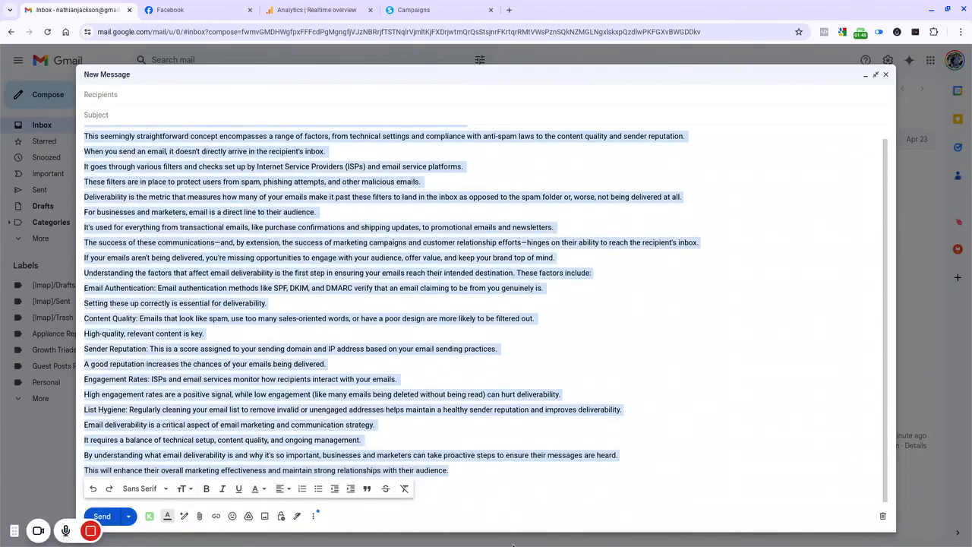
pyautogui.rightClick(243, 279)
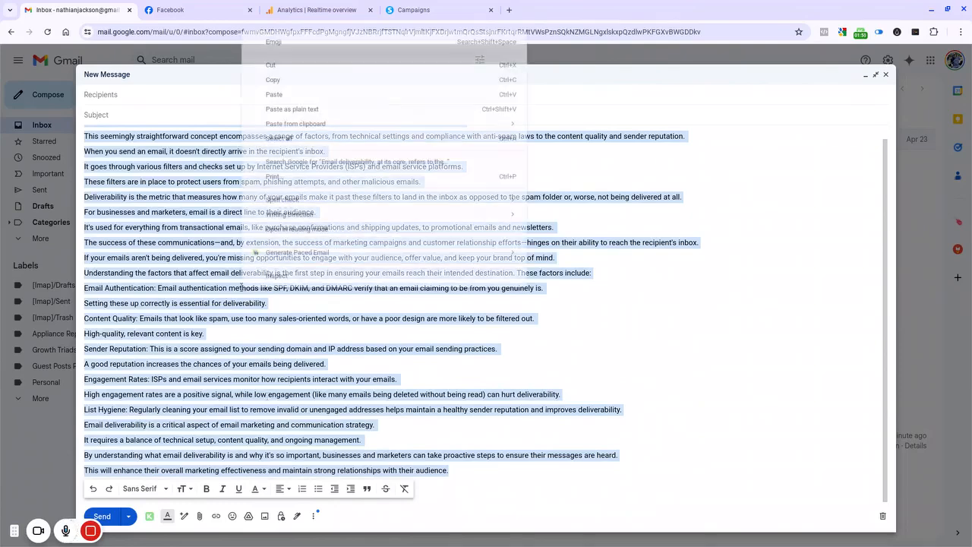
pyautogui.click(273, 79)
pyautogui.click(455, 9)
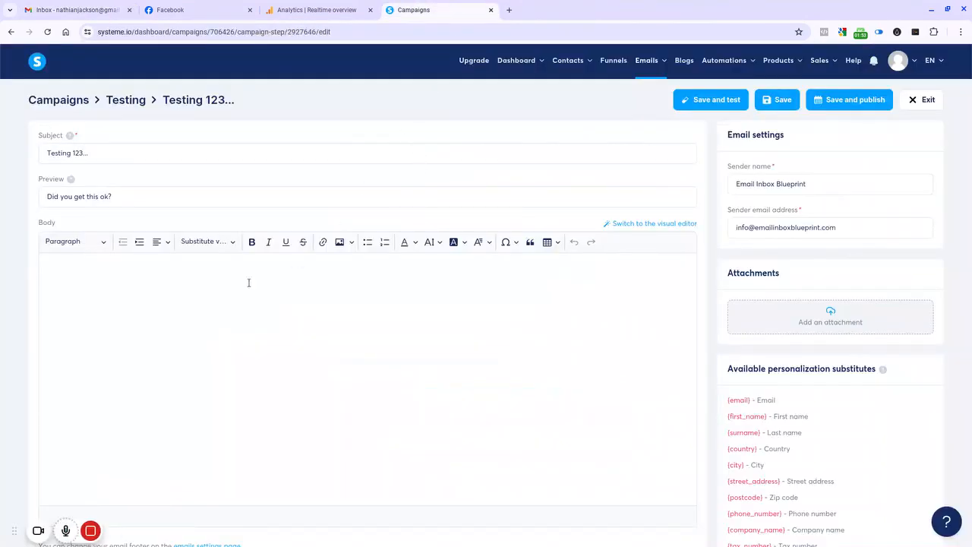
pyautogui.click(191, 273)
pyautogui.rightClick(191, 274)
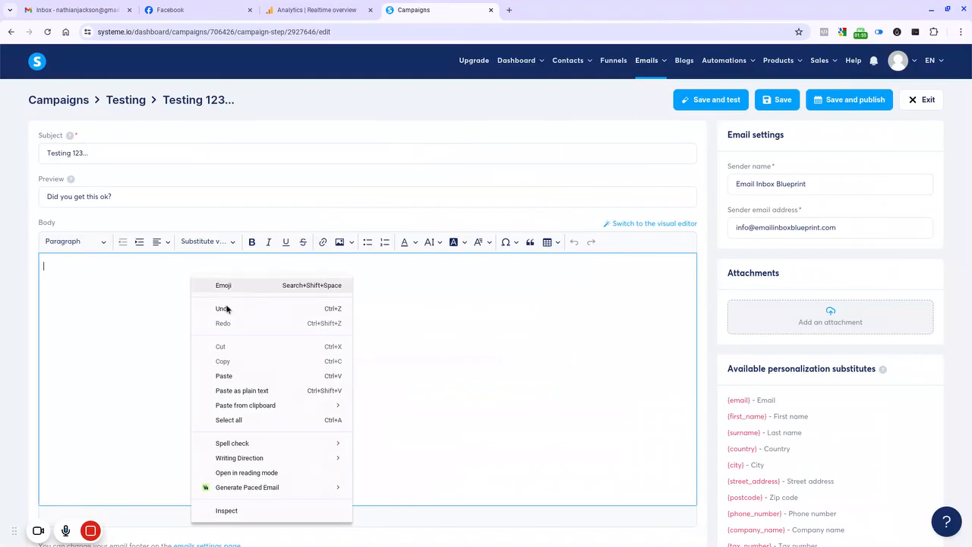
pyautogui.click(236, 375)
# Step: Add the greeting Hi followed by a blank line at the top of the email body
pyautogui.scroll(2, 262, 337)
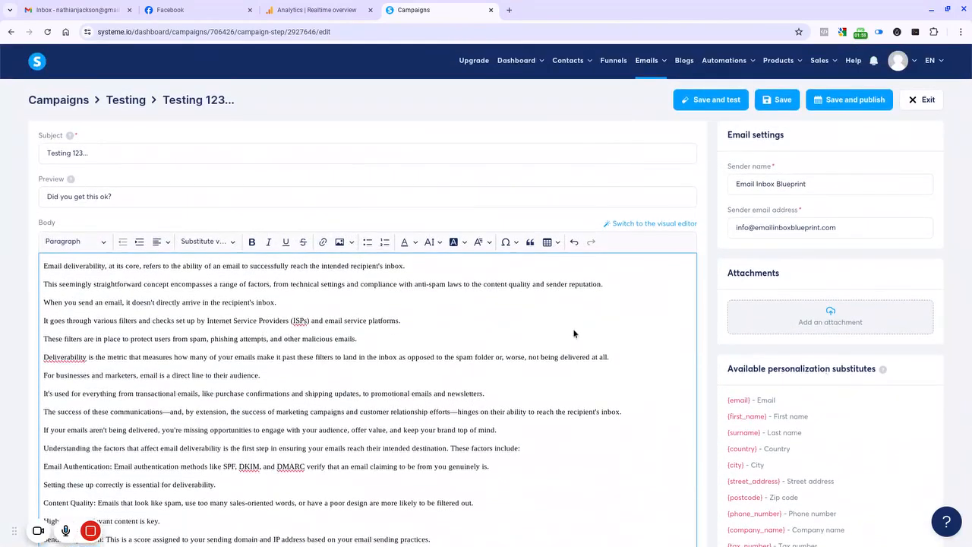
pyautogui.click(44, 266)
pyautogui.write('Hi')
pyautogui.press('Return')
pyautogui.press('Return')
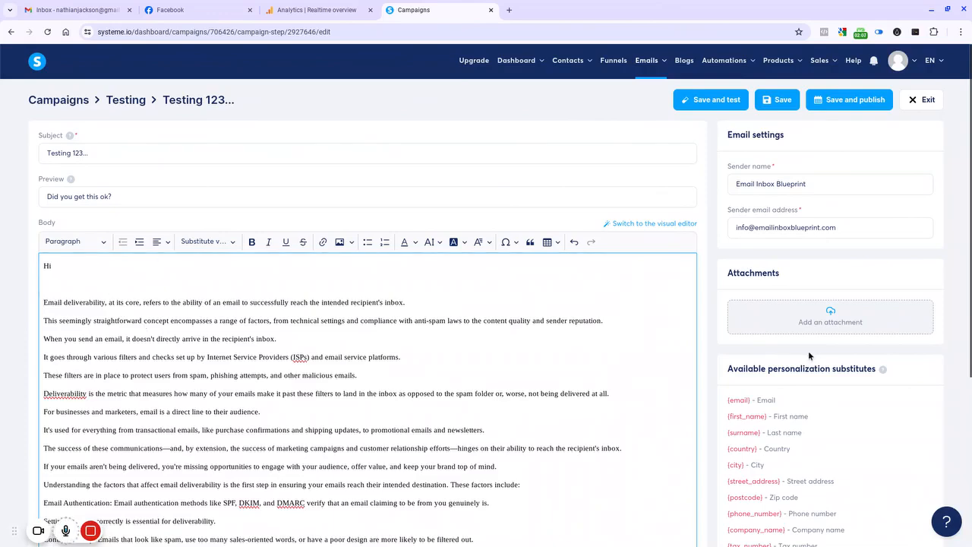
# Step: Insert the {first_name} substitute and a comma after Hi, keeping a blank line below the greeting
pyautogui.scroll(-1, 809, 354)
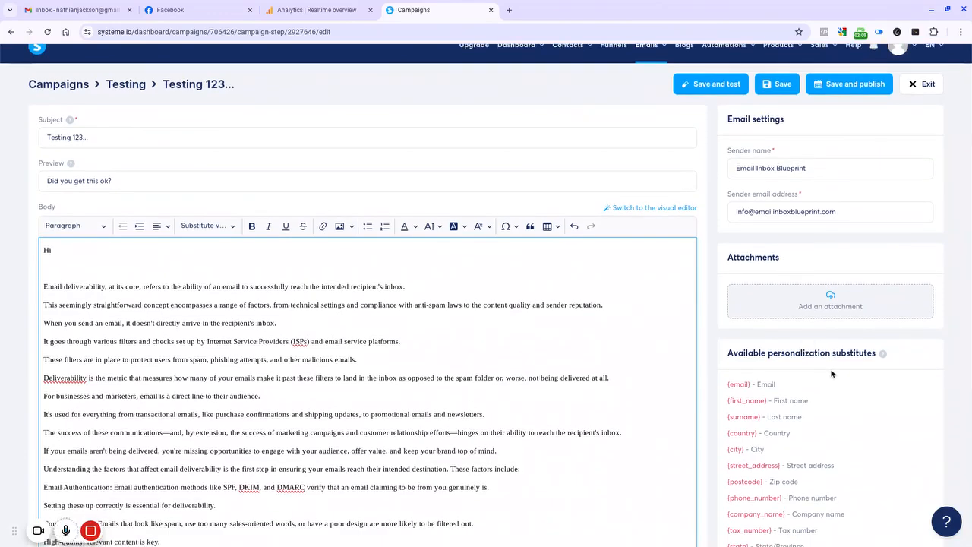
pyautogui.scroll(-2, 871, 369)
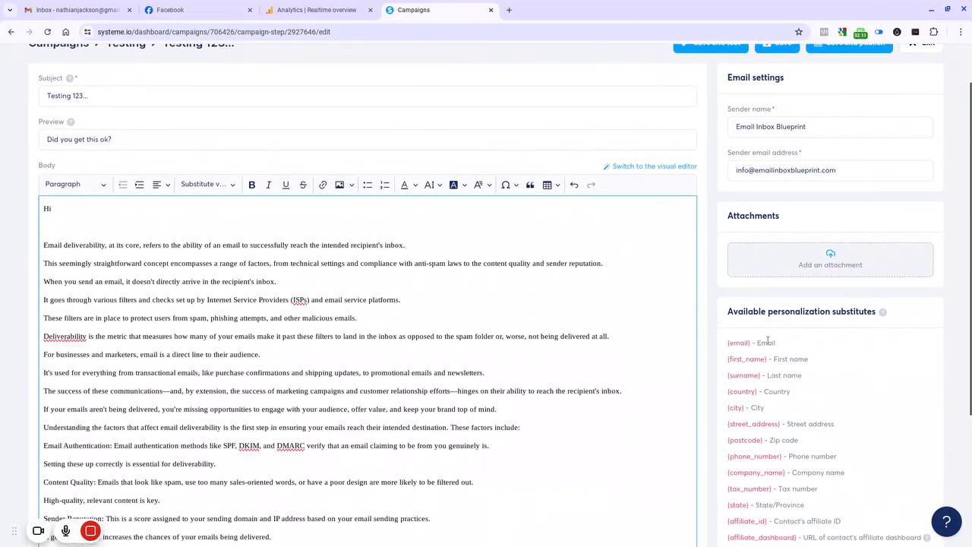
pyautogui.moveTo(767, 358); pyautogui.dragTo(728, 359)
pyautogui.rightClick(728, 359)
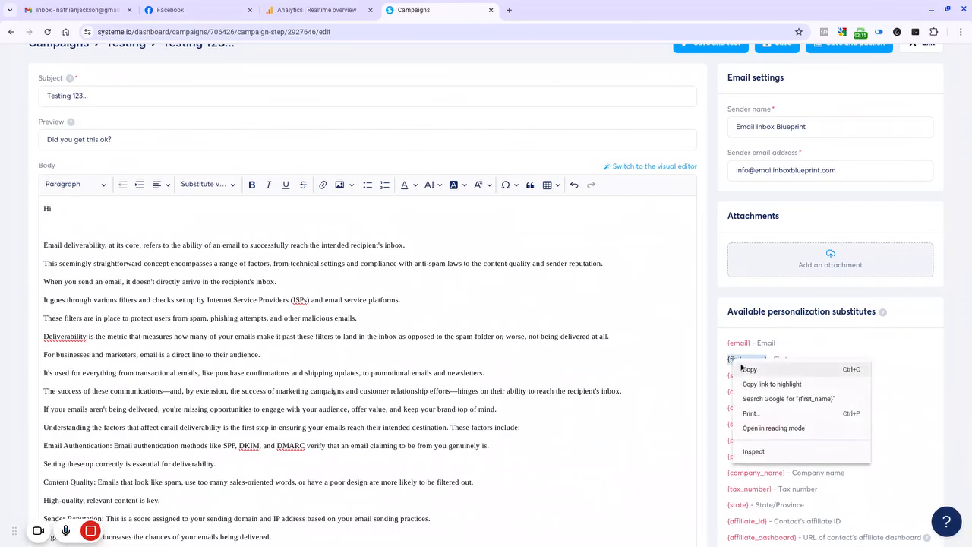
pyautogui.click(741, 369)
pyautogui.click(62, 211)
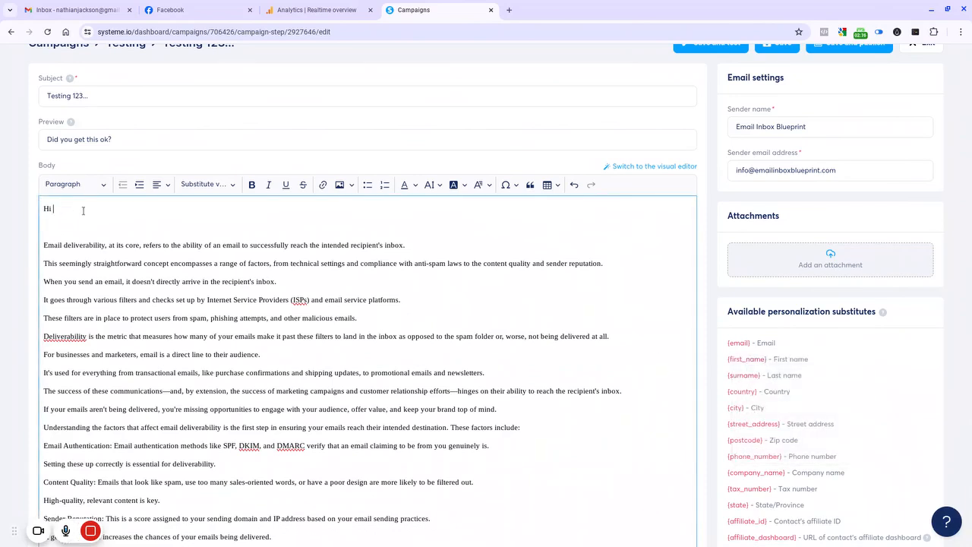
pyautogui.rightClick(83, 210)
pyautogui.click(135, 277)
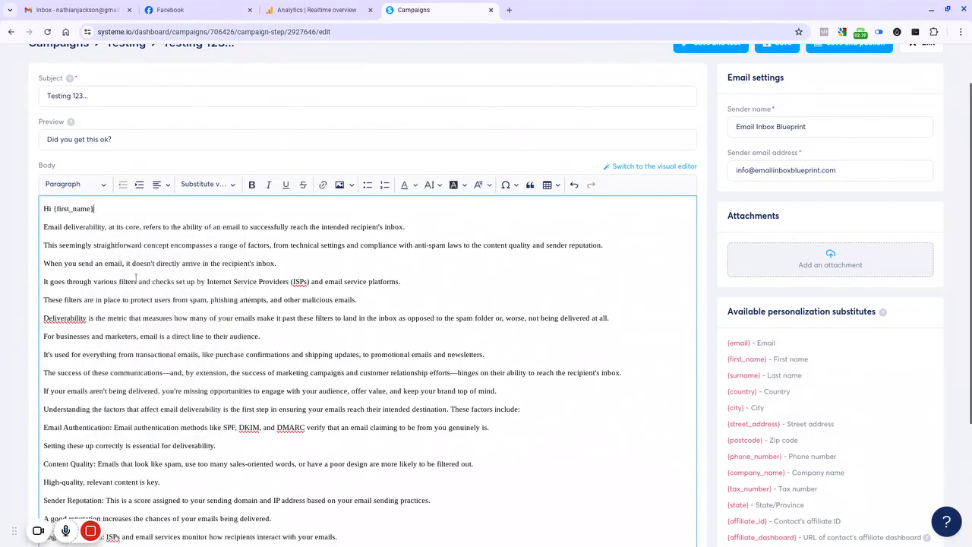
pyautogui.write(',')
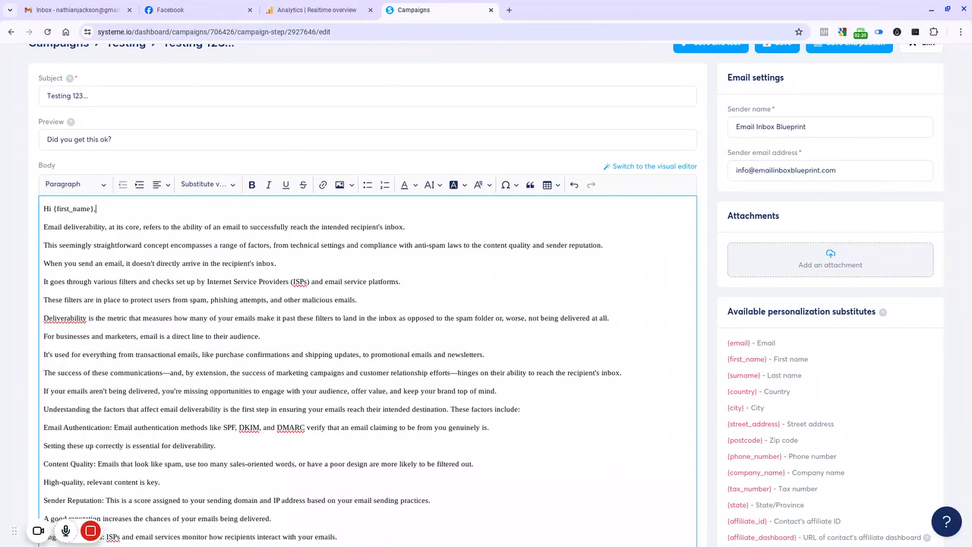
pyautogui.press('Return')
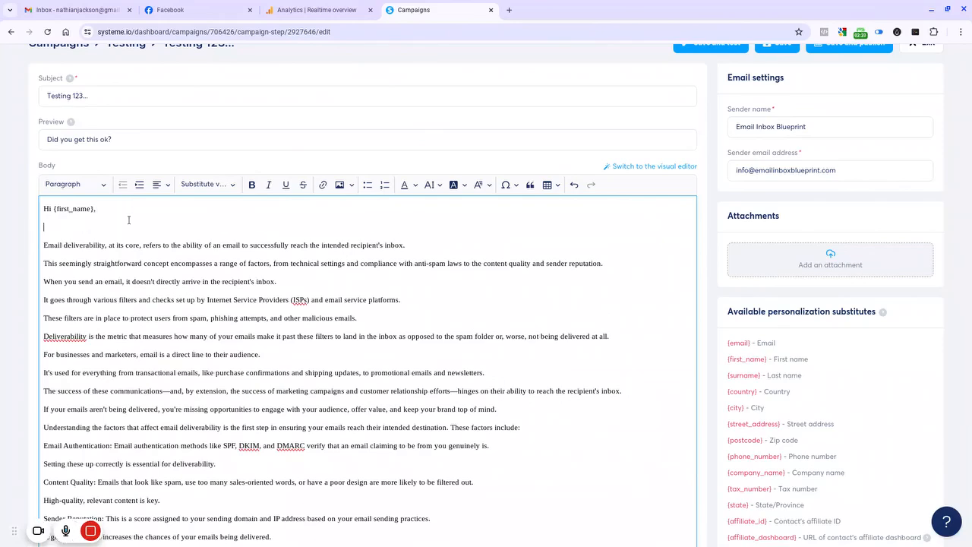
# Step: Add the sign-off Speak soon, with the sender's name and Email Inbox Blueprint at the end of the body
pyautogui.scroll(-1, 130, 221)
pyautogui.scroll(-1, 129, 221)
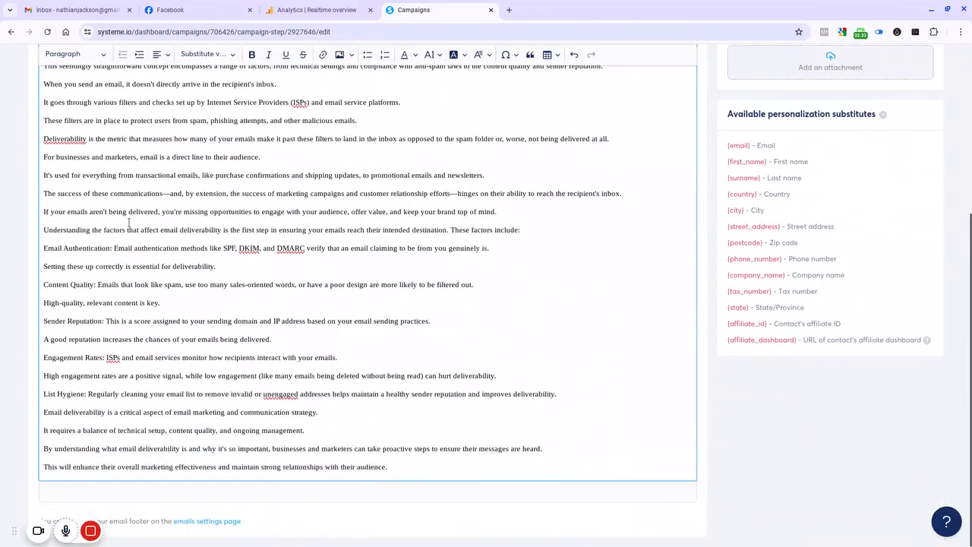
pyautogui.click(403, 472)
pyautogui.press('Return')
pyautogui.press('Return')
pyautogui.write('S')
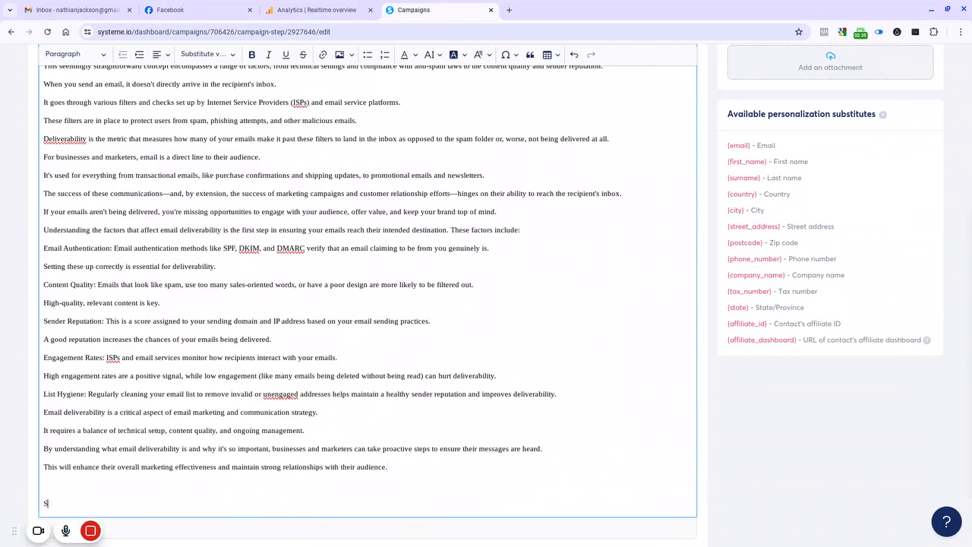
pyautogui.write('peak soon,')
pyautogui.press('Return')
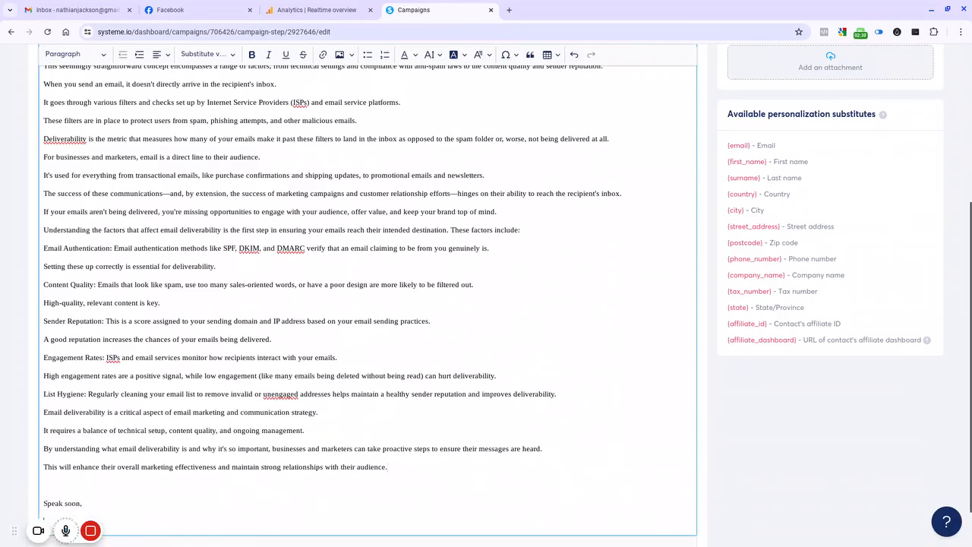
pyautogui.write('Nath')
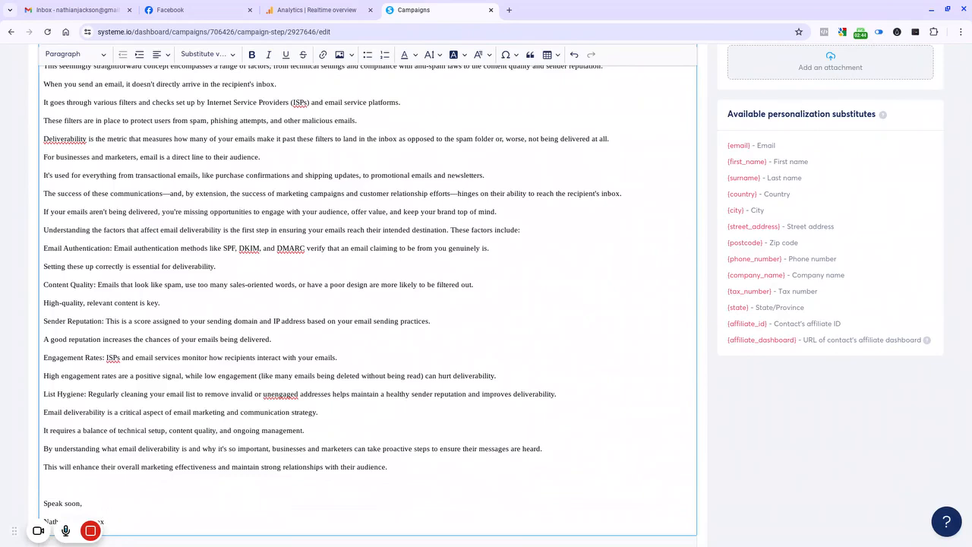
pyautogui.write(' x Blueprint')
# Step: Select the article text in the body and change its font size
pyautogui.scroll(-1, 322, 389)
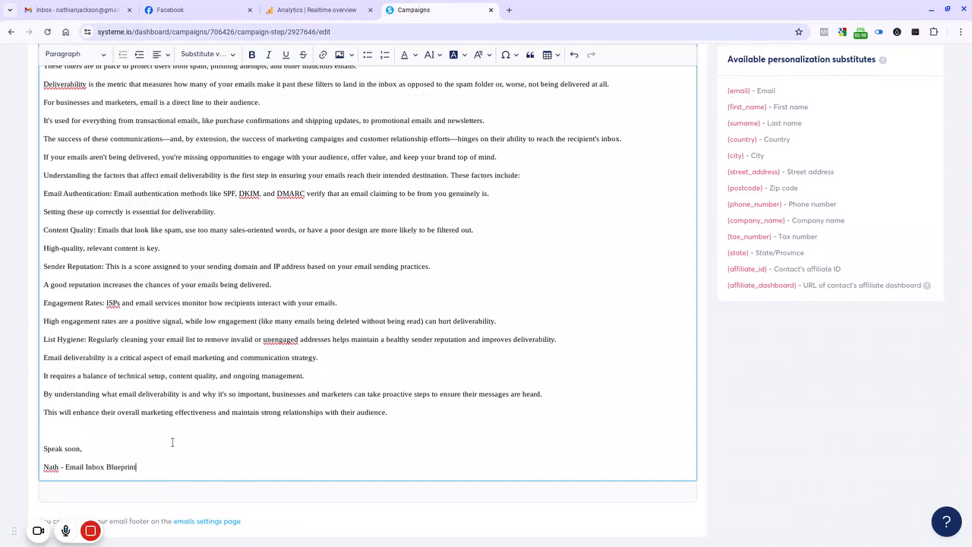
pyautogui.scroll(1, 173, 442)
pyautogui.scroll(-1, 174, 429)
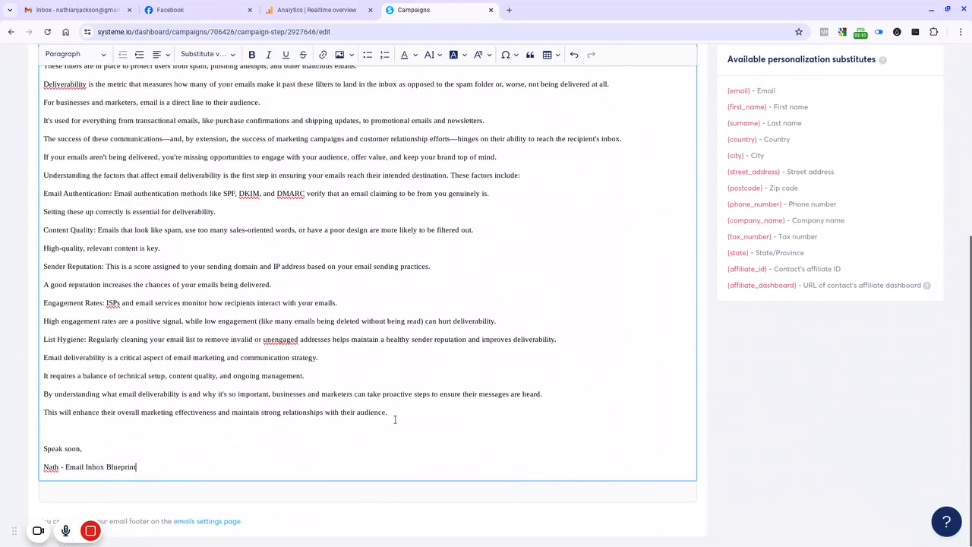
pyautogui.moveTo(395, 419); pyautogui.dragTo(42, 302)
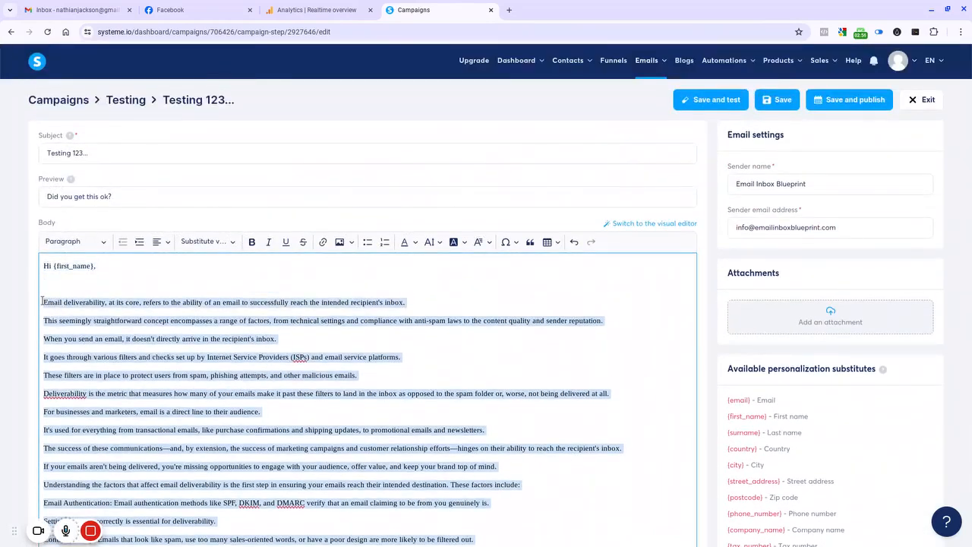
pyautogui.click(75, 241)
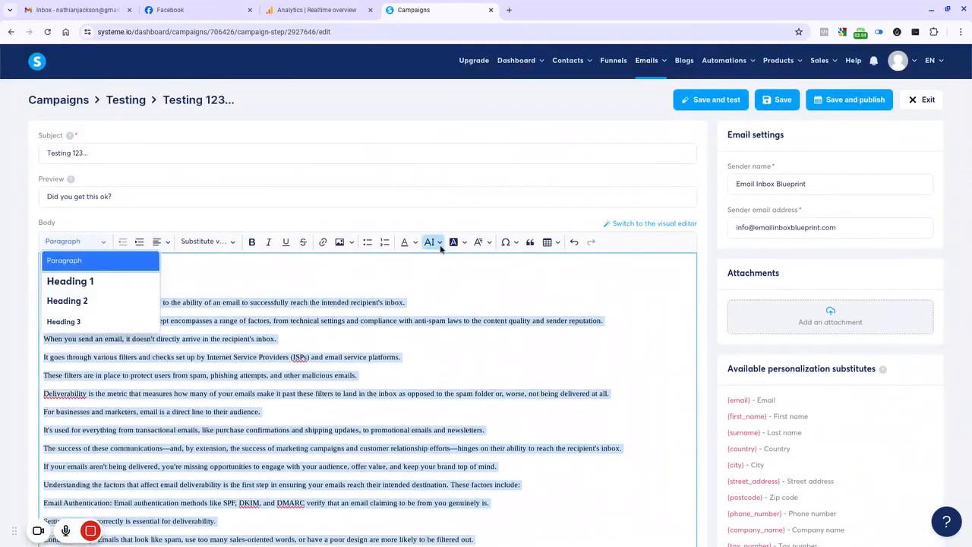
pyautogui.click(440, 243)
pyautogui.click(430, 301)
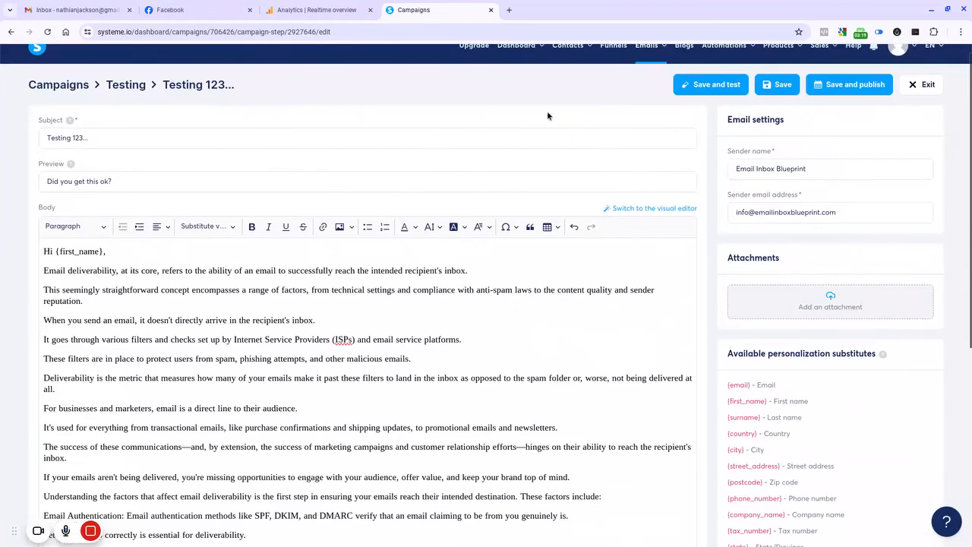
# Step: Save the email and send a test email to the pre-filled recipient address
pyautogui.scroll(-2, 475, 269)
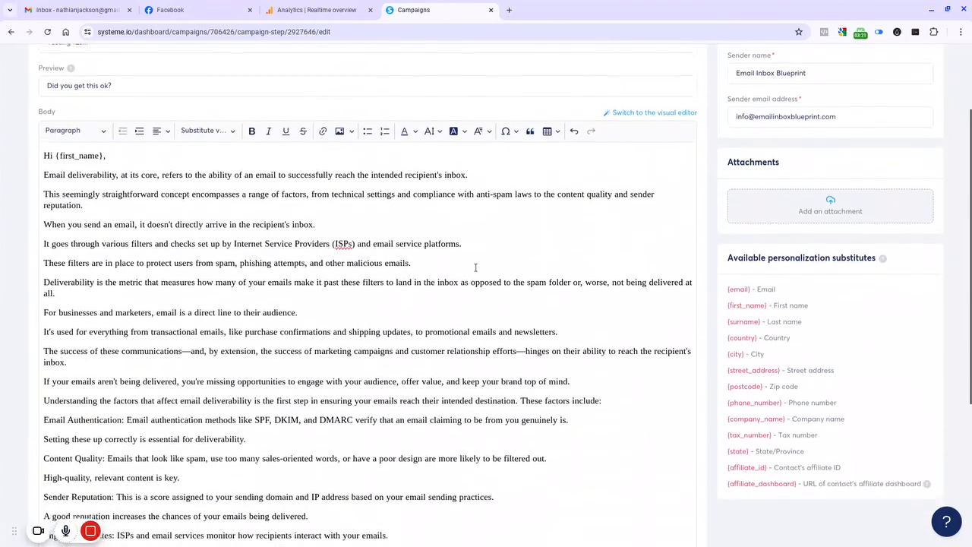
pyautogui.scroll(1, 475, 269)
pyautogui.scroll(1, 474, 269)
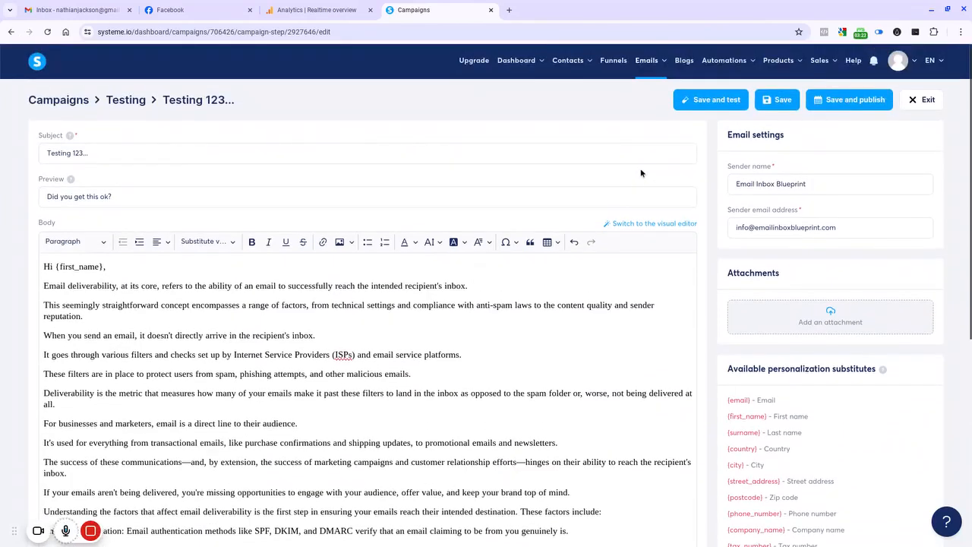
pyautogui.scroll(-1, 421, 174)
pyautogui.scroll(1, 420, 173)
pyautogui.click(702, 107)
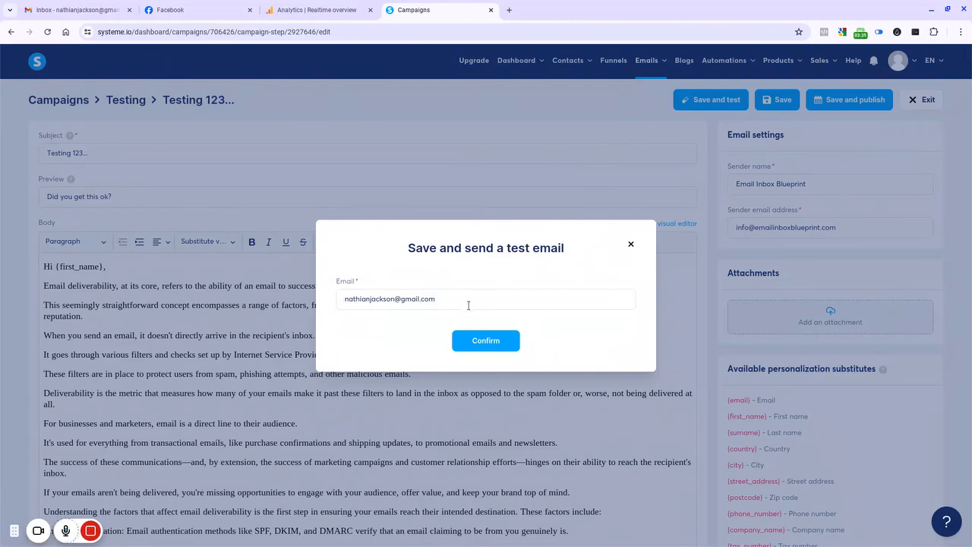
pyautogui.click(494, 346)
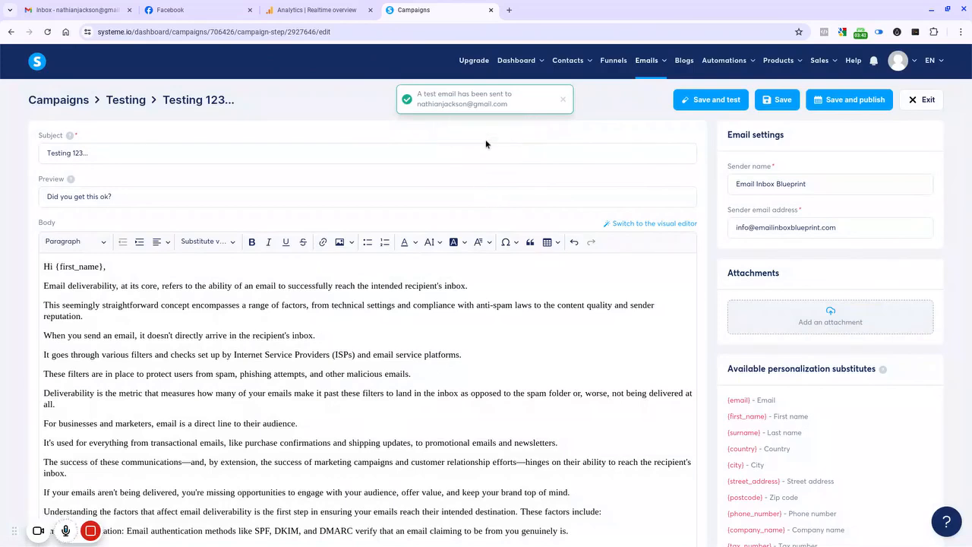
# Step: Close the Gmail draft, open the received Testing 123... email and show its original message details
pyautogui.click(59, 6)
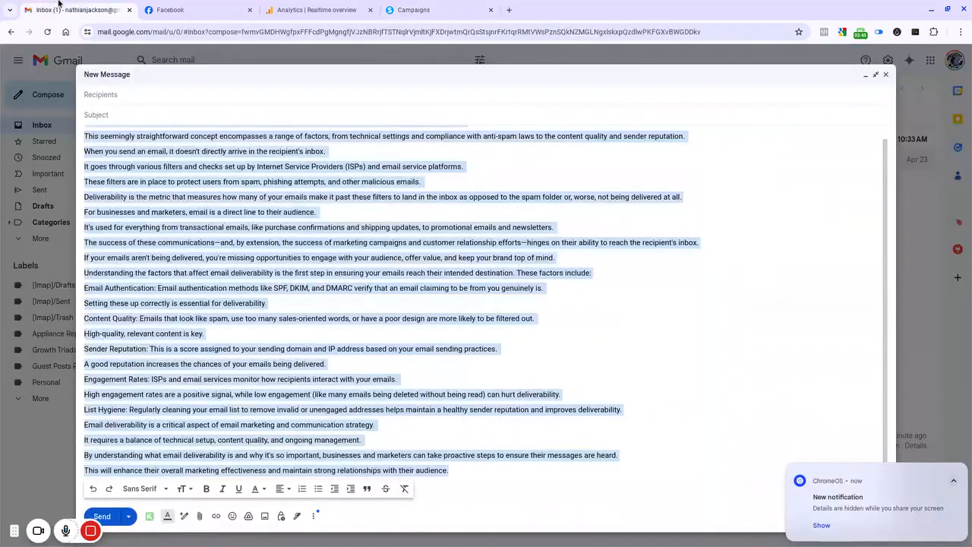
pyautogui.click(886, 74)
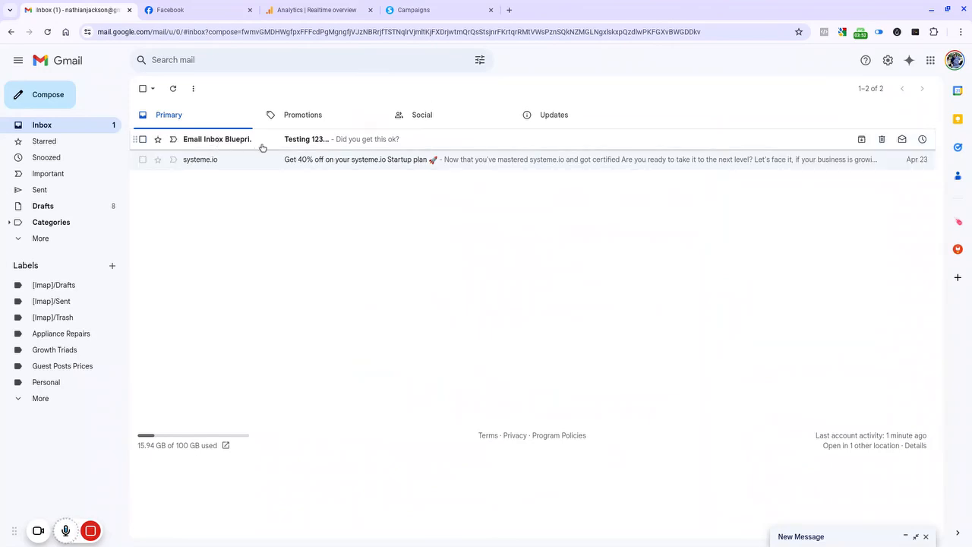
pyautogui.click(303, 140)
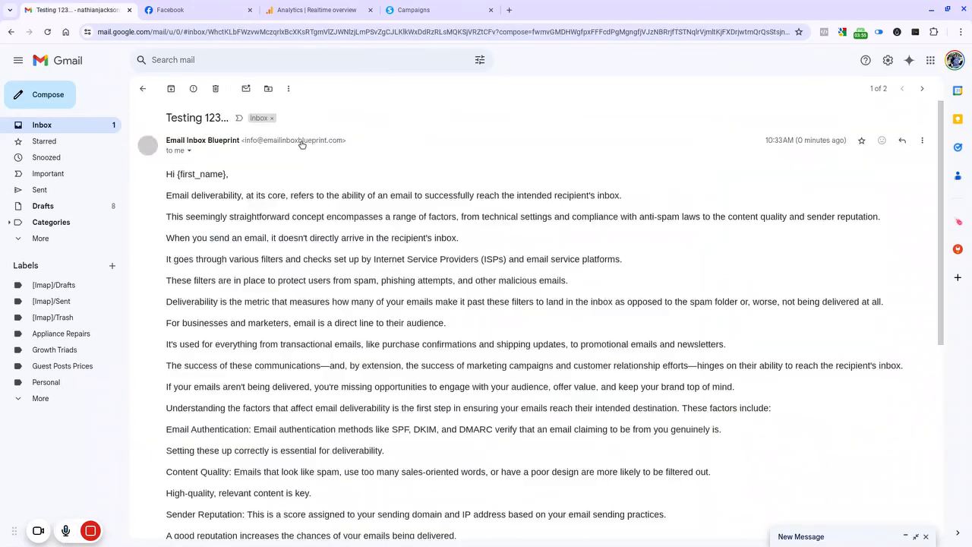
pyautogui.scroll(-5, 338, 219)
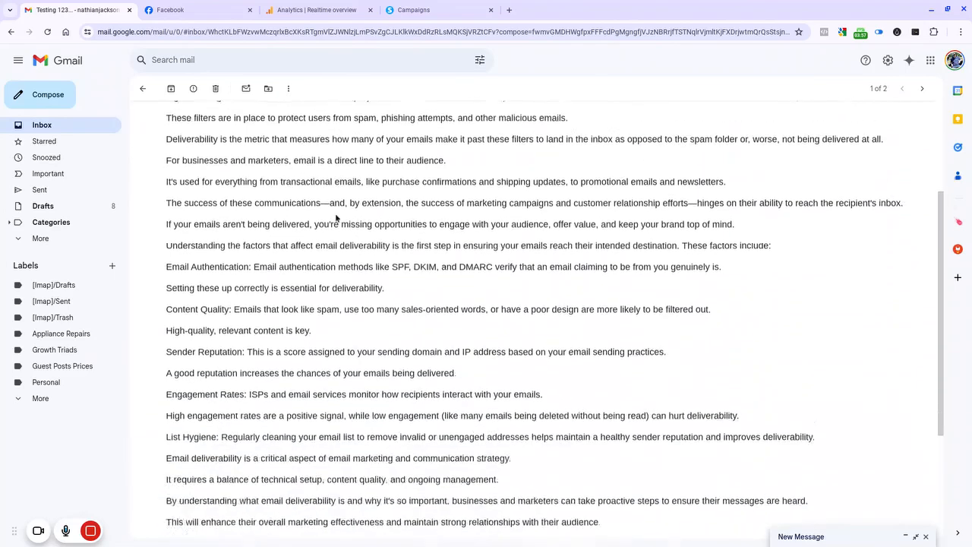
pyautogui.scroll(5, 335, 213)
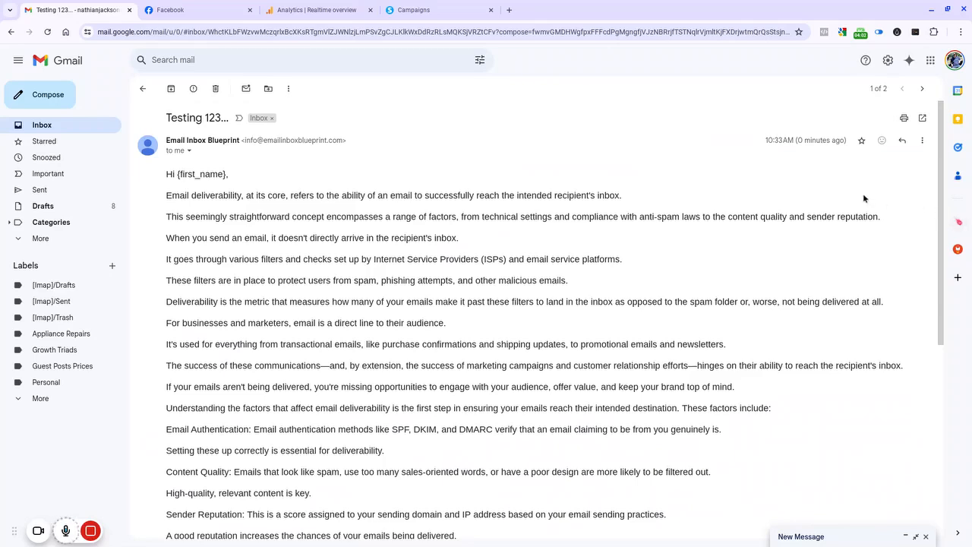
pyautogui.click(922, 142)
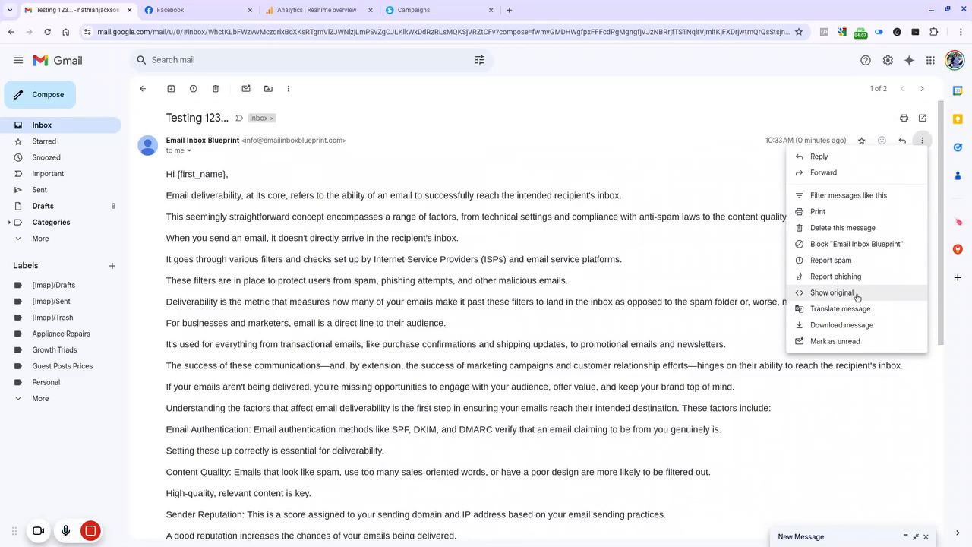
pyautogui.click(832, 293)
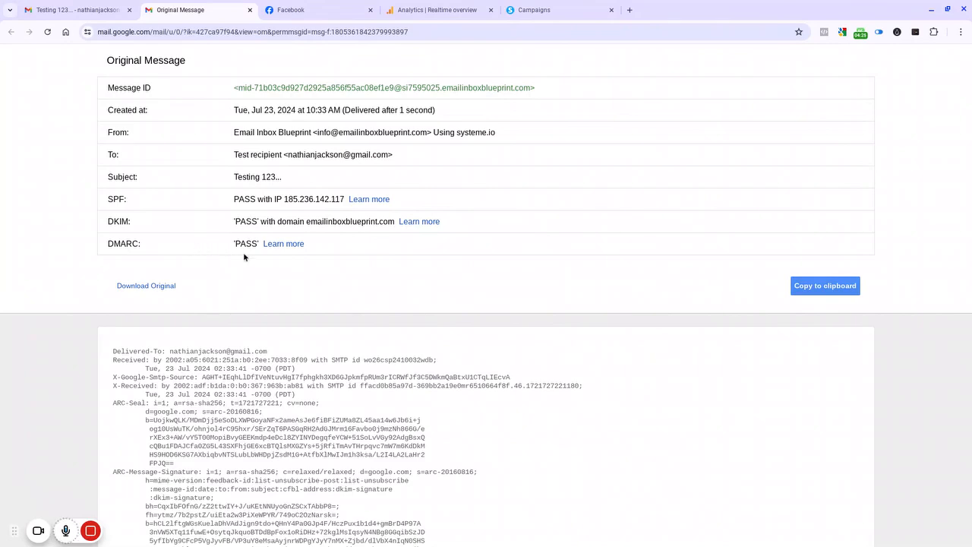
# Step: Select and copy the full raw source of the original message
pyautogui.scroll(-3, 306, 275)
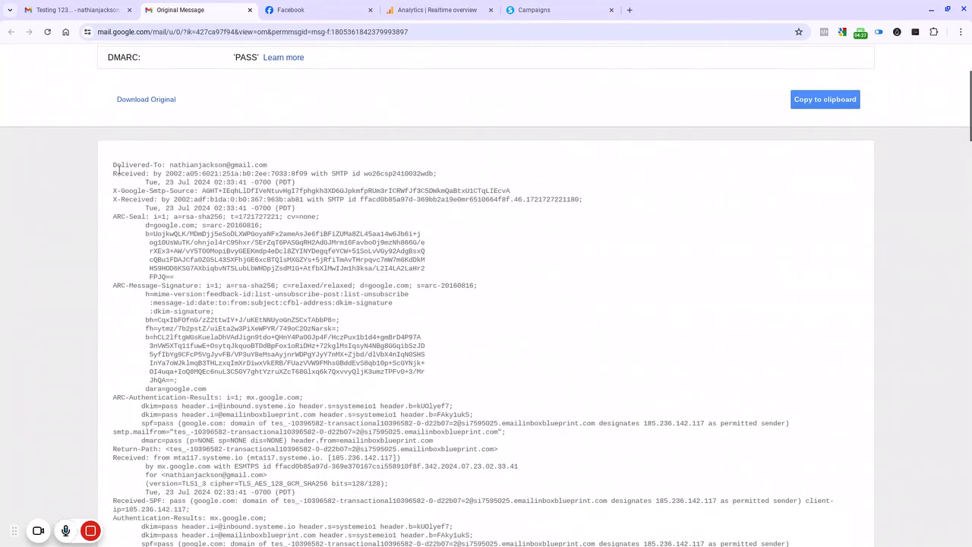
pyautogui.moveTo(113, 162); pyautogui.dragTo(433, 544)
pyautogui.rightClick(309, 408)
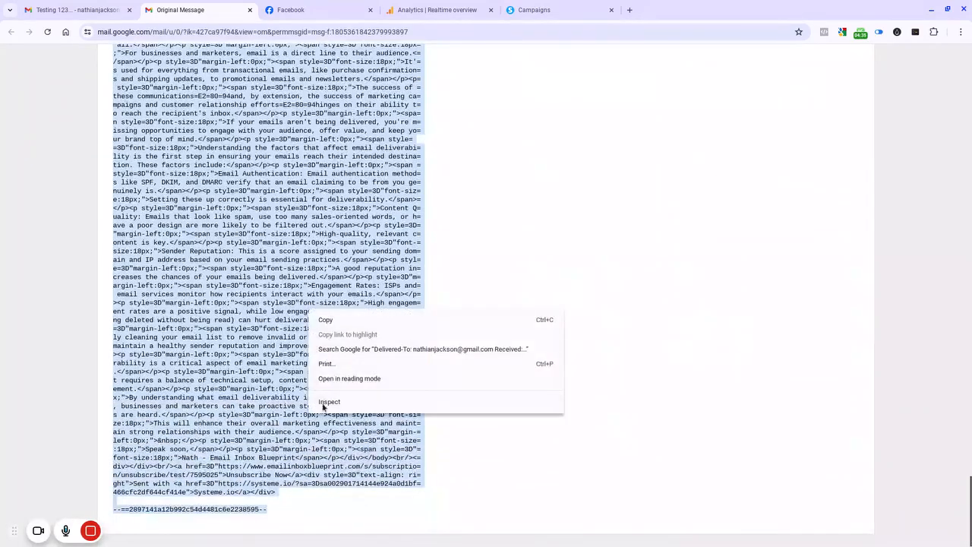
pyautogui.click(334, 323)
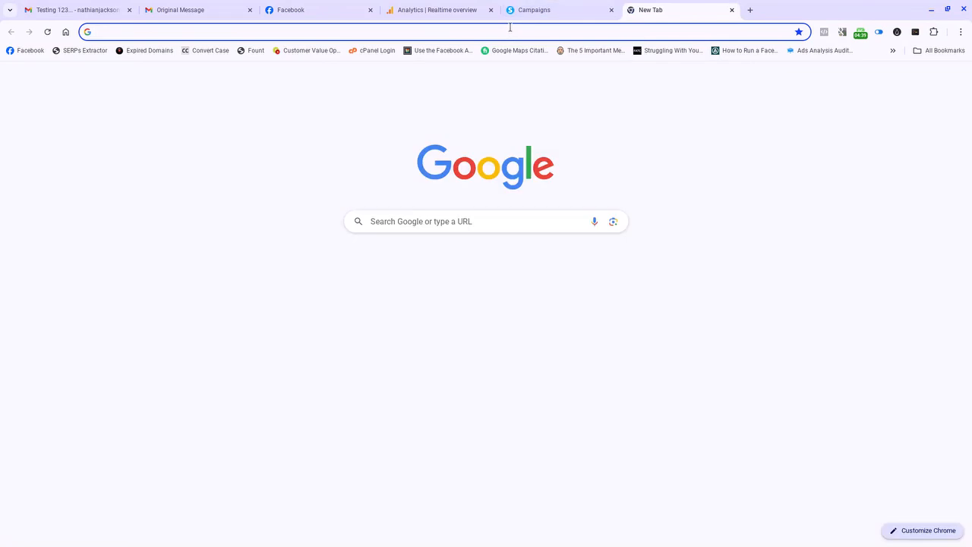
# Step: Open spamcheck.postmarkapp.com in a new tab, paste the raw message as plain text and check its spam score
pyautogui.write('spamcheck.postmarkapp.com')
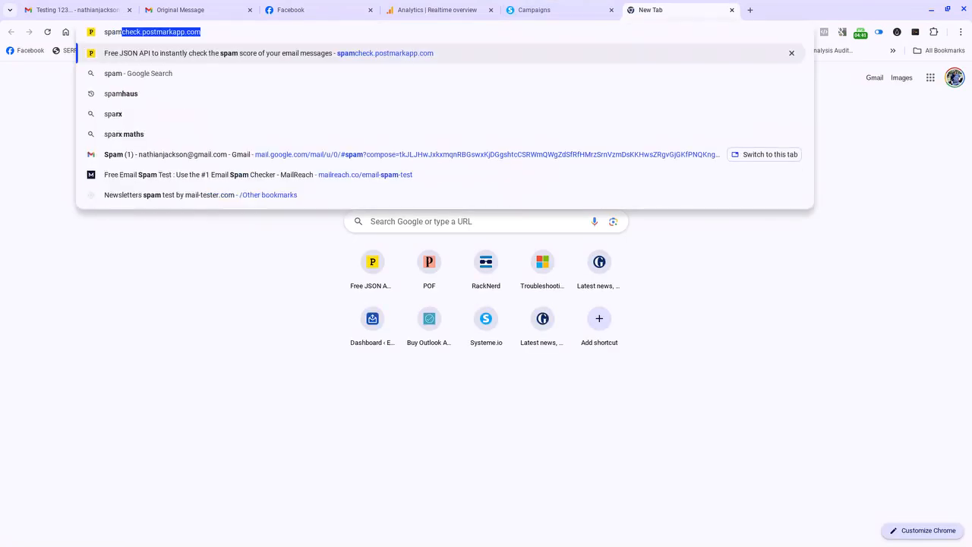
pyautogui.press('Return')
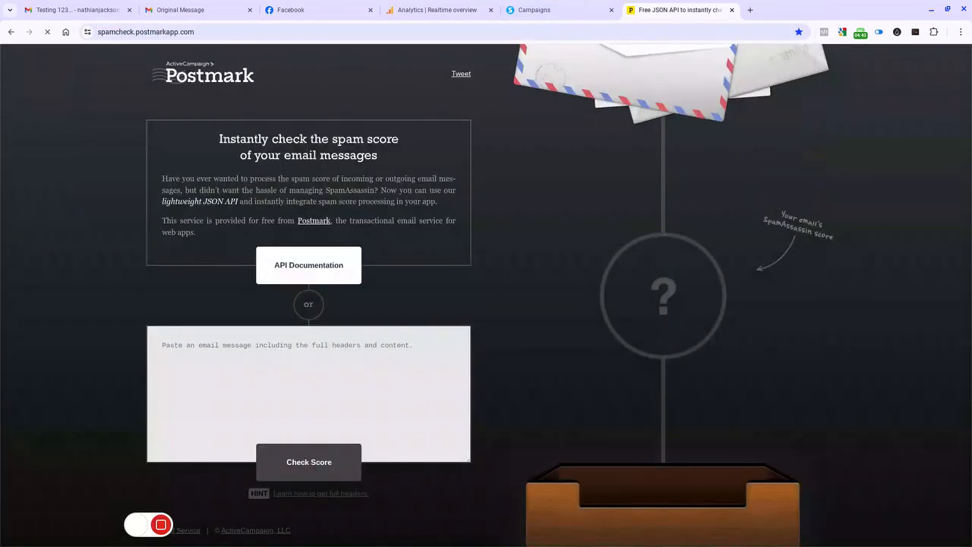
pyautogui.rightClick(325, 344)
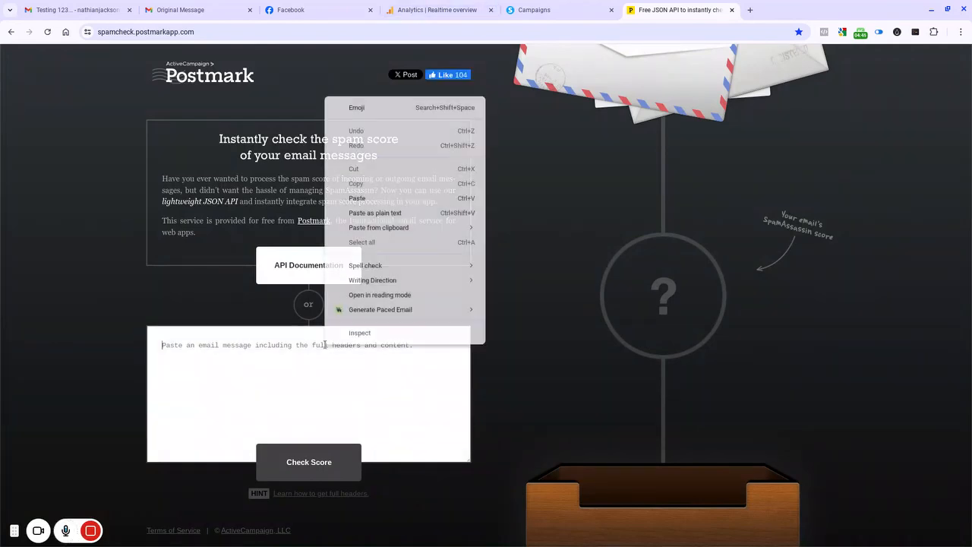
pyautogui.click(374, 213)
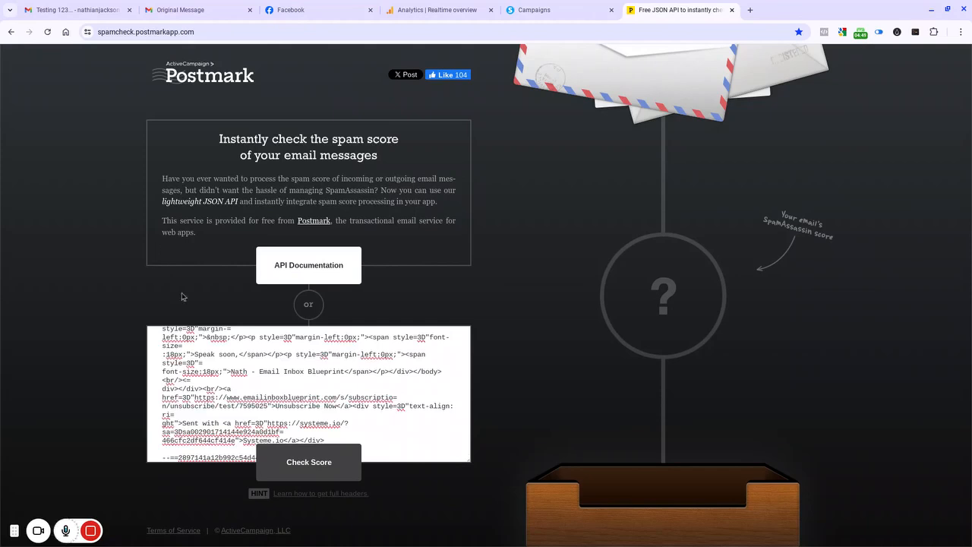
pyautogui.click(321, 467)
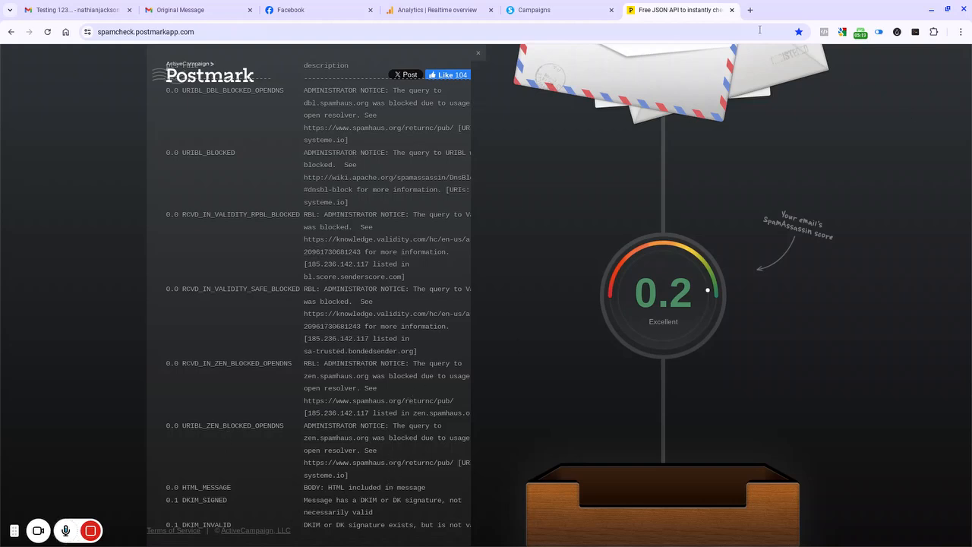
# Step: Close the spam checker tab, return to the Gmail inbox and delete the Testing 123... email
pyautogui.click(732, 11)
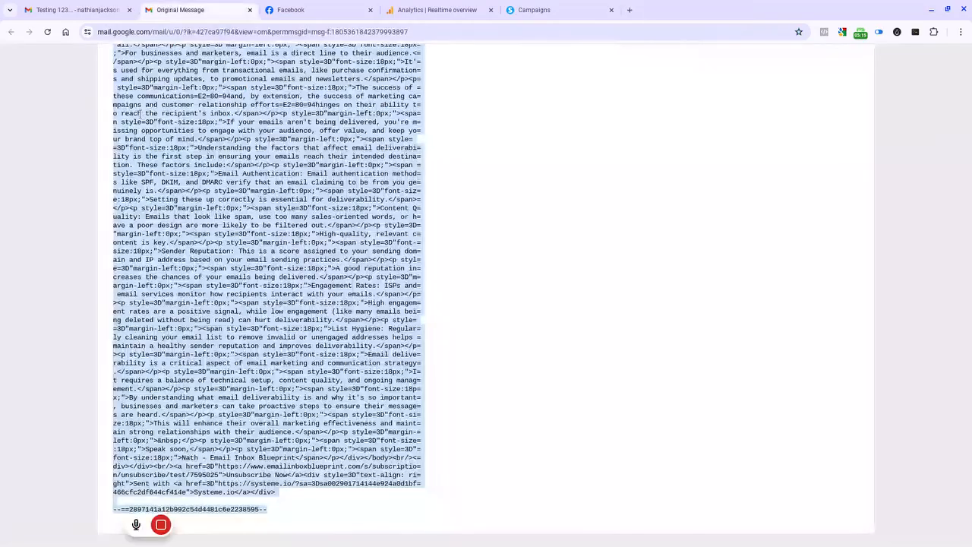
pyautogui.click(84, 16)
pyautogui.click(76, 129)
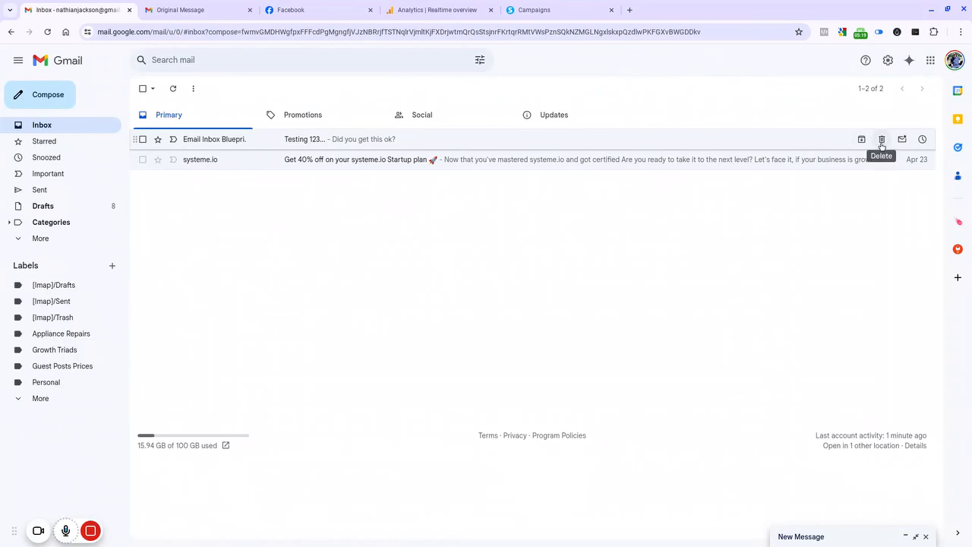
pyautogui.click(882, 139)
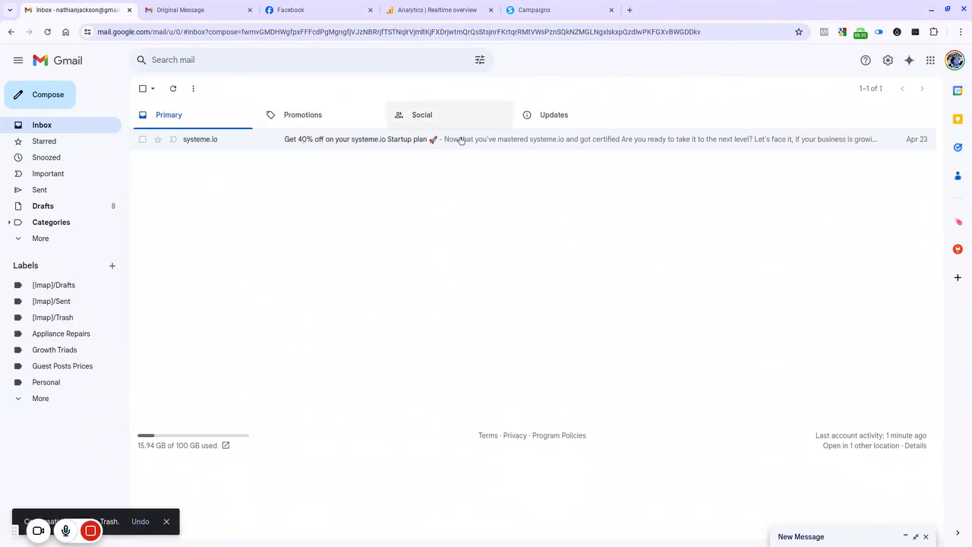
pyautogui.click(47, 239)
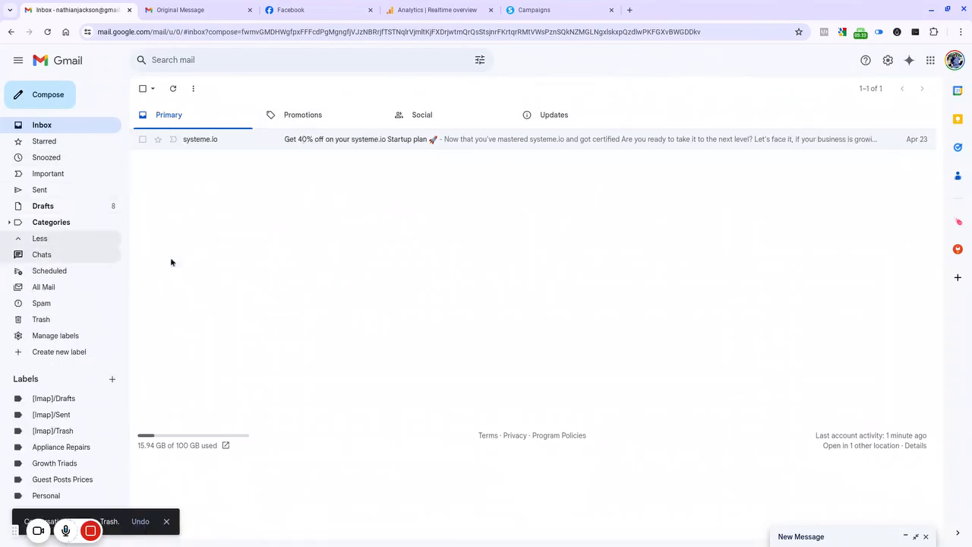
pyautogui.click(42, 240)
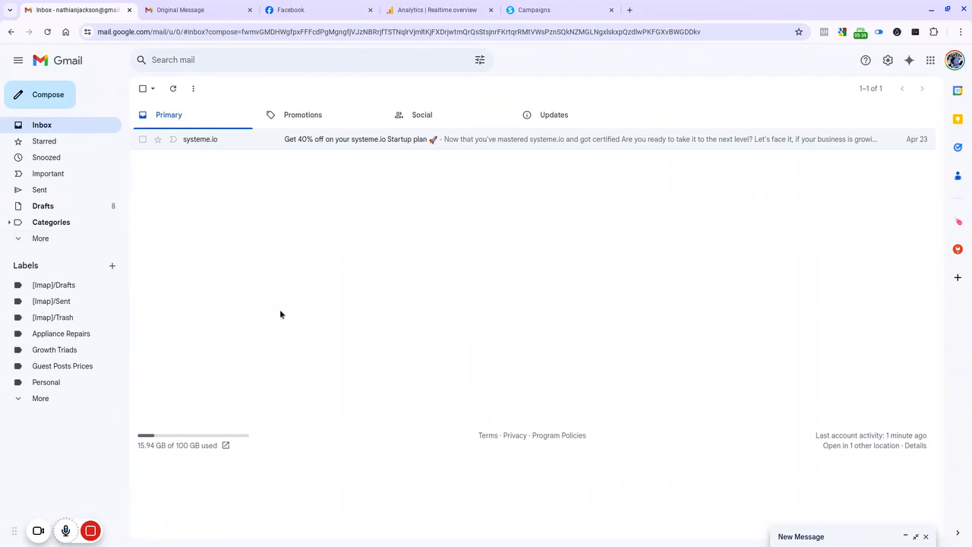
# Step: Switch back to systeme.io and exit the Testing 123... email editor to the Testing campaign overview
pyautogui.click(553, 8)
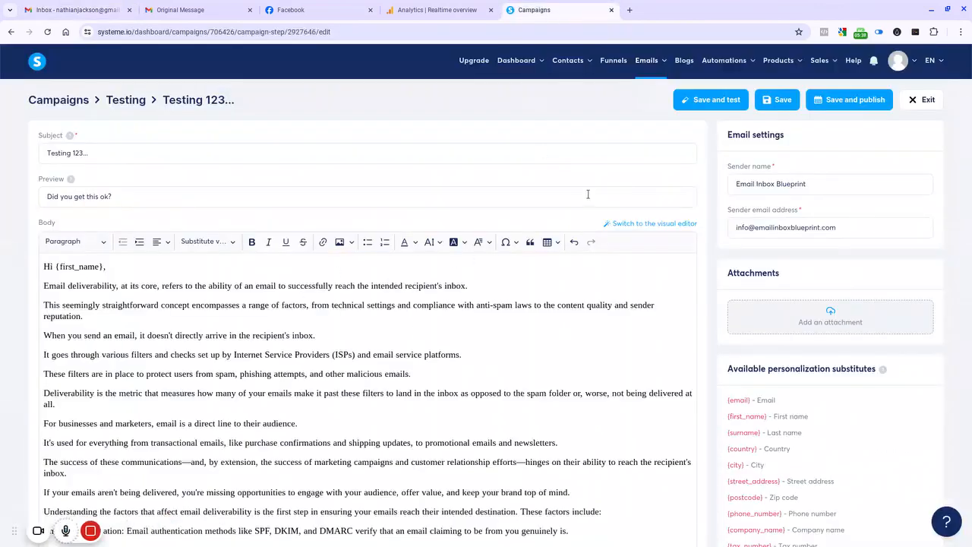
pyautogui.click(918, 100)
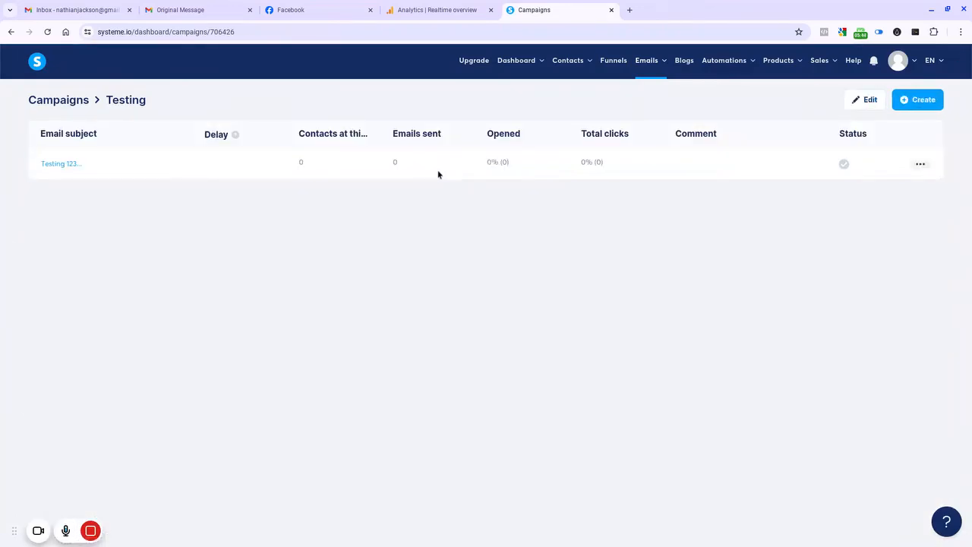